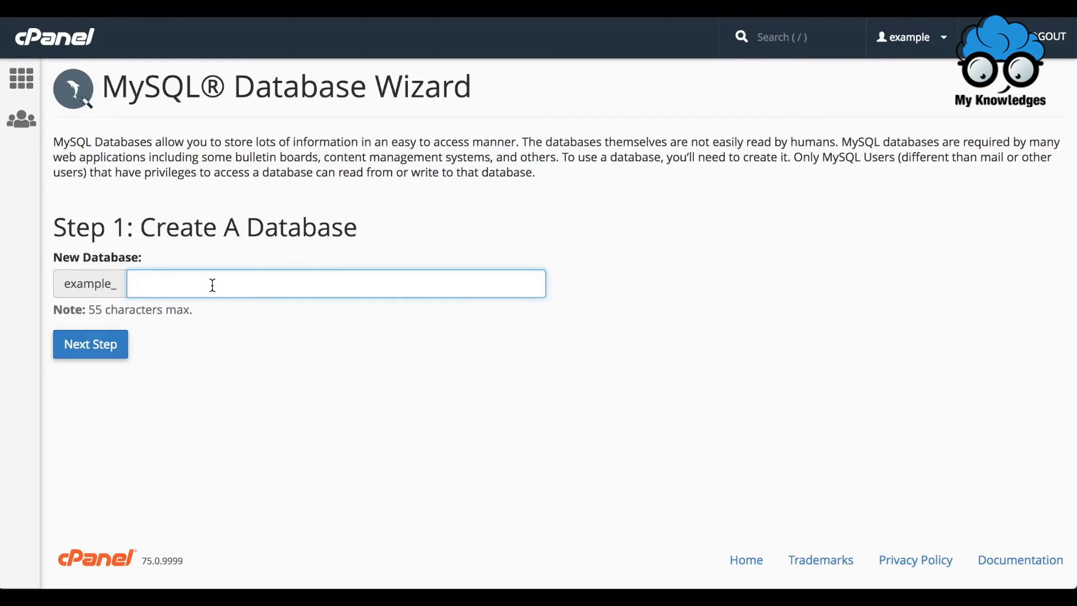
Create a new MySQL database named database1 with the wizard.
{"action": "type", "text": "database1"}
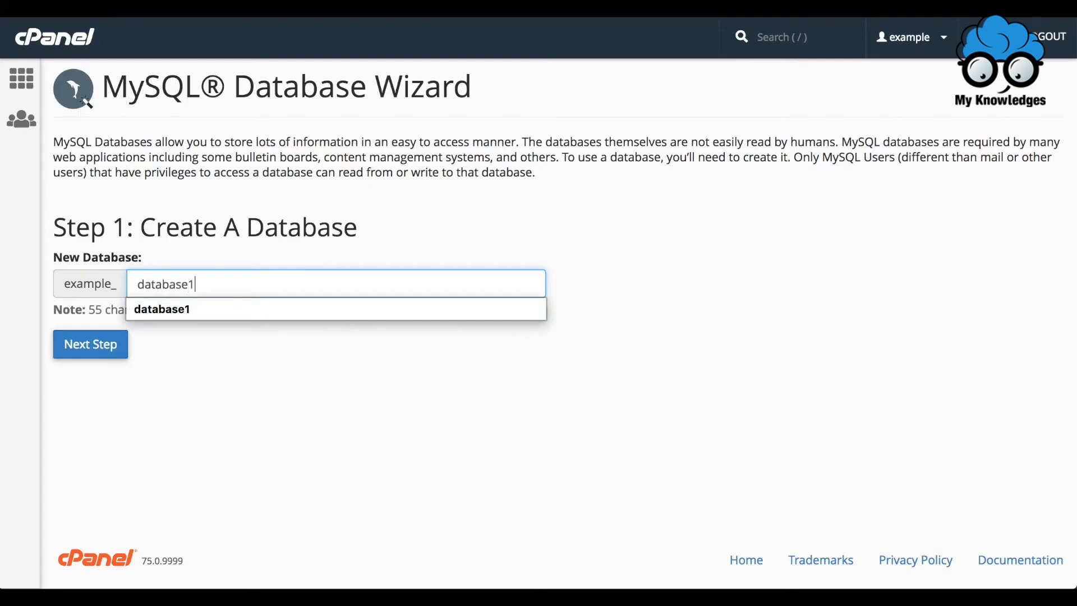
{"action": "left_click", "coordinate": [103, 353]}
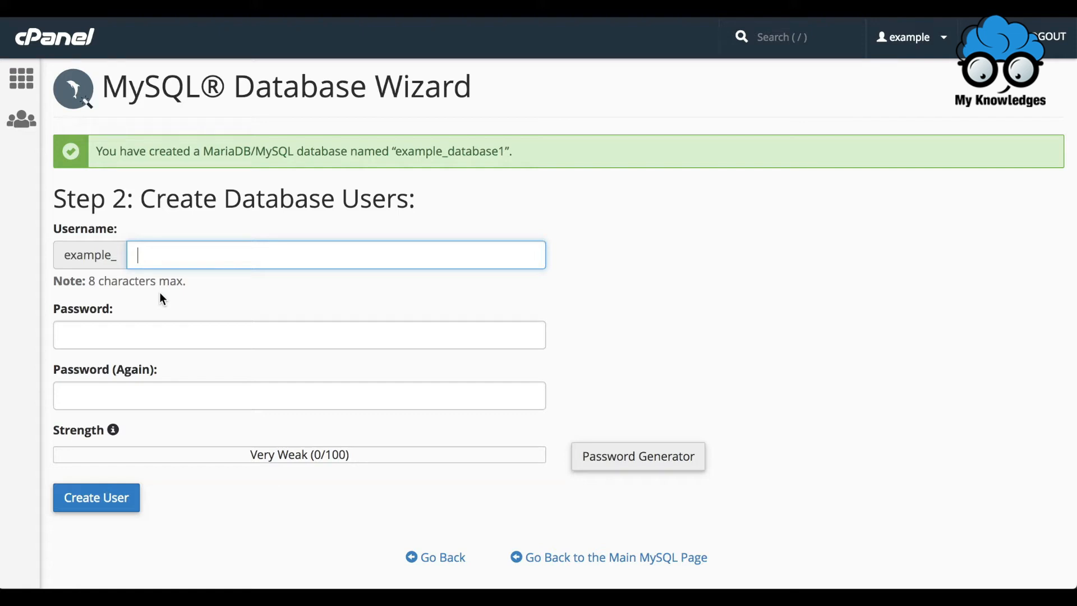
Fill in the new database user's details with username user, entering the account password and repeating it for confirmation.
{"action": "left_click", "coordinate": [201, 255]}
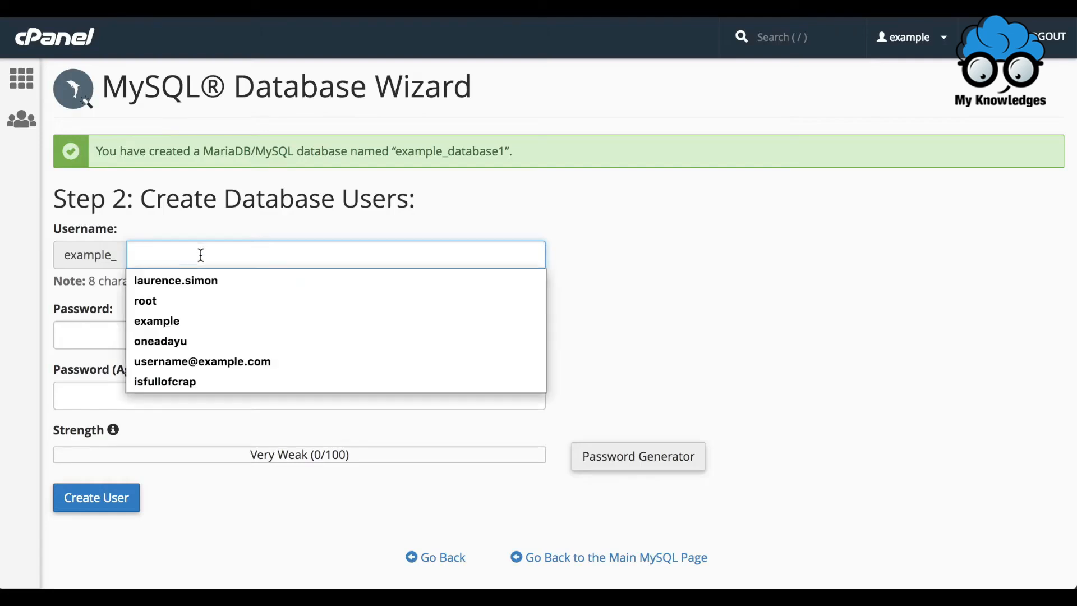
{"action": "type", "text": "user"}
{"action": "left_click", "coordinate": [230, 332]}
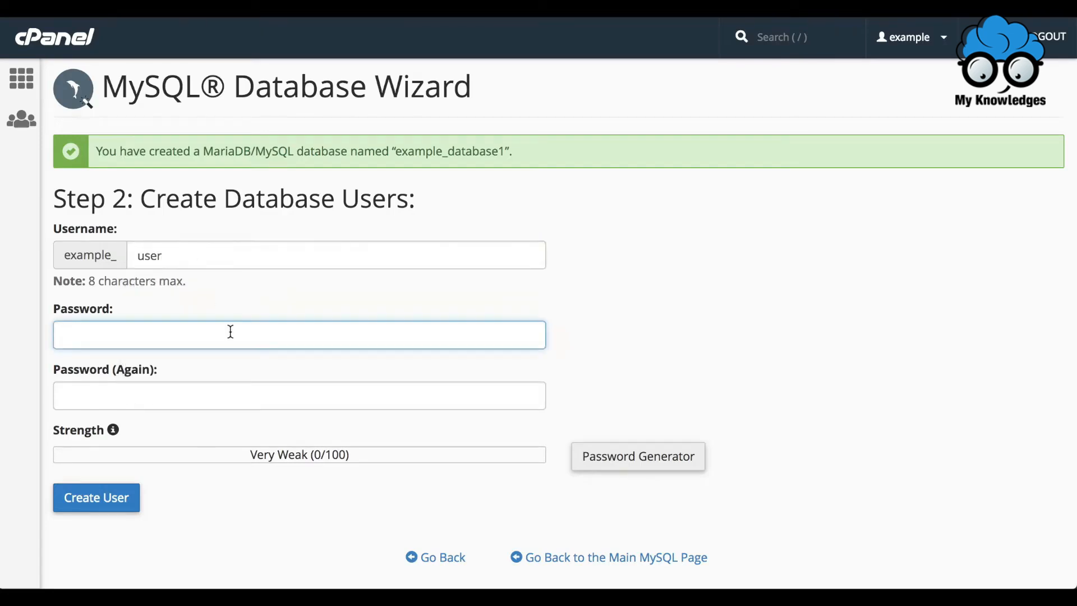
{"action": "type", "text": "********"}
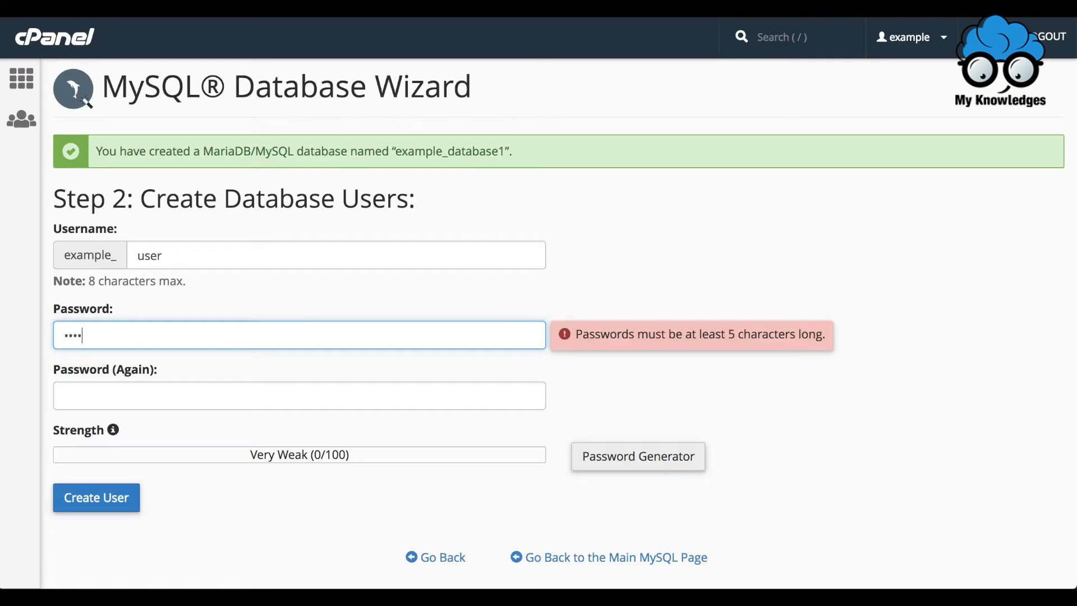
{"action": "key", "text": "Tab"}
{"action": "type", "text": "*****"}
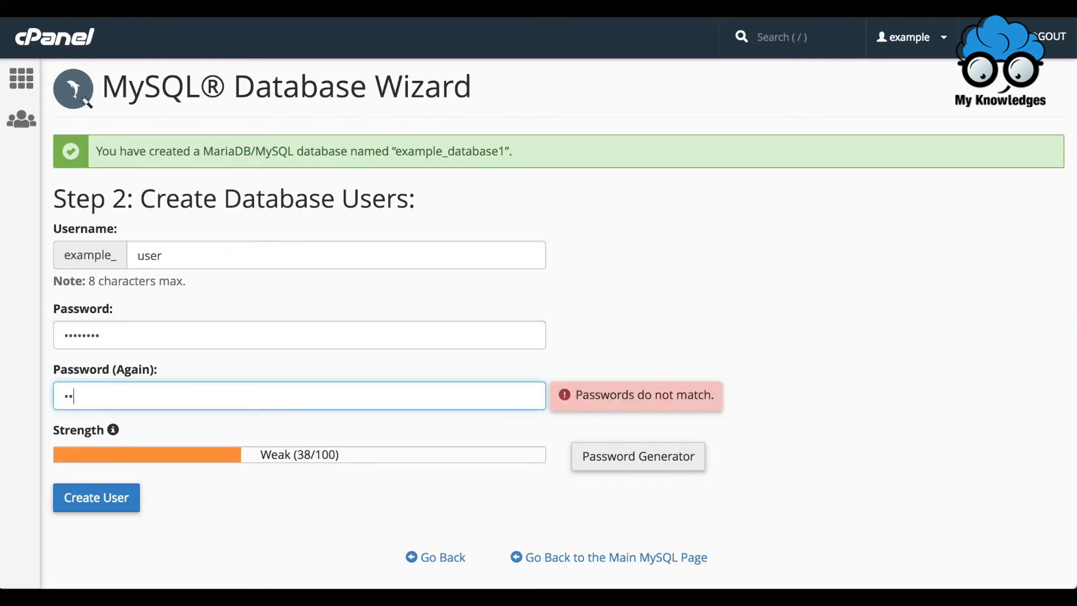
{"action": "type", "text": "***"}
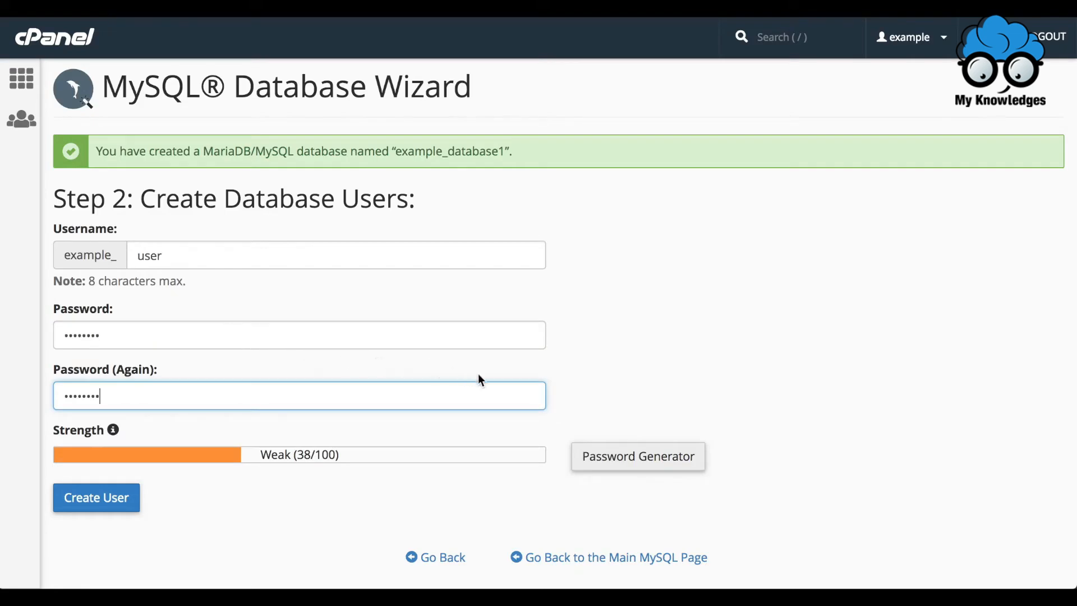
{"action": "left_click", "coordinate": [636, 468]}
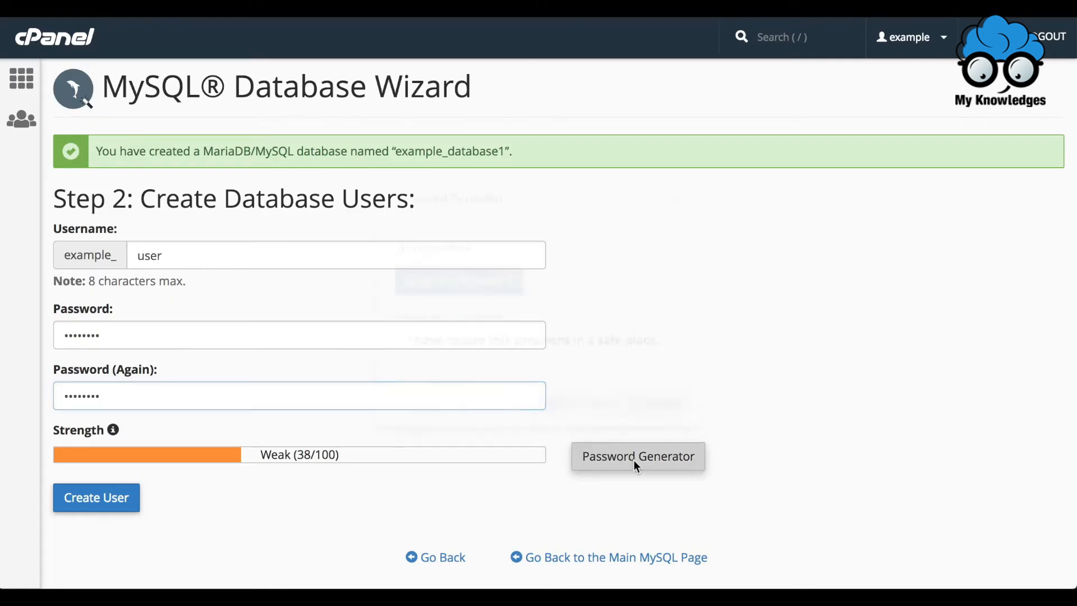
{"action": "left_click", "coordinate": [476, 280]}
{"action": "left_click", "coordinate": [663, 402]}
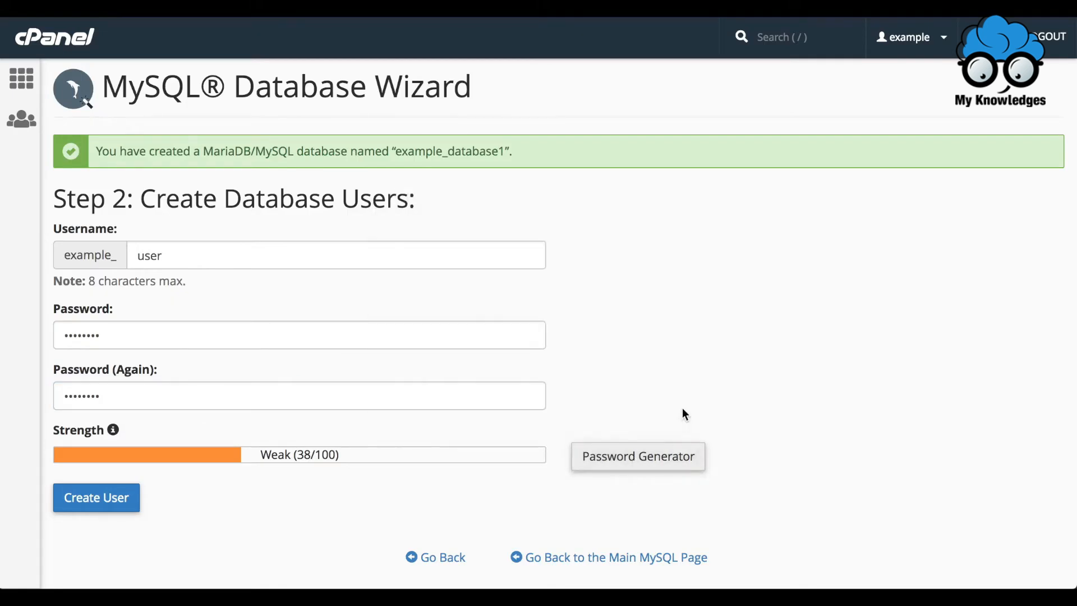
Create the database user and grant it all privileges on example_database1.
{"action": "left_click", "coordinate": [110, 509]}
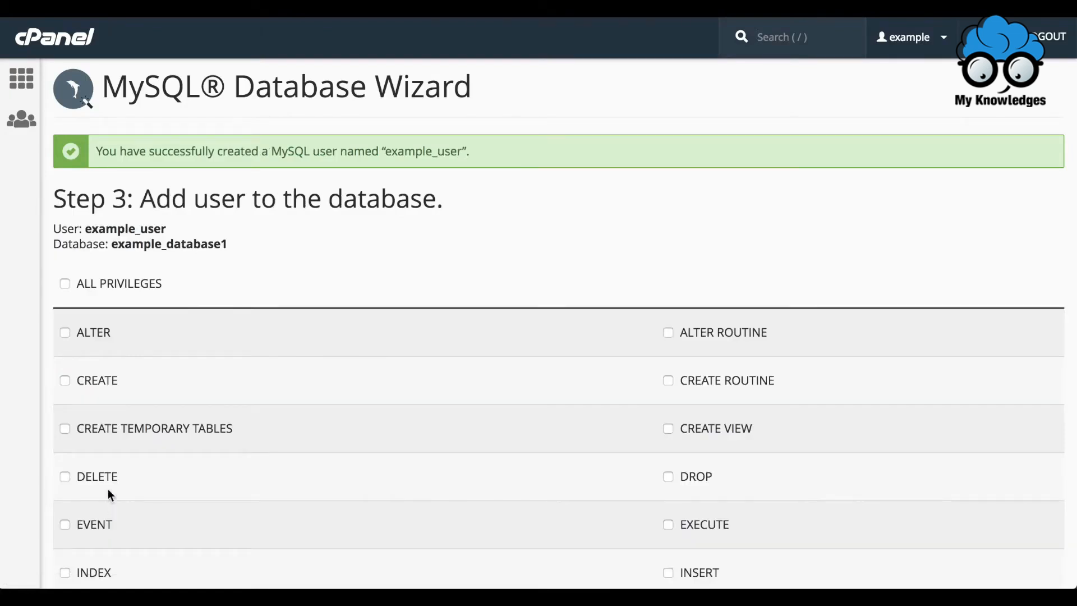
{"action": "left_click", "coordinate": [66, 334]}
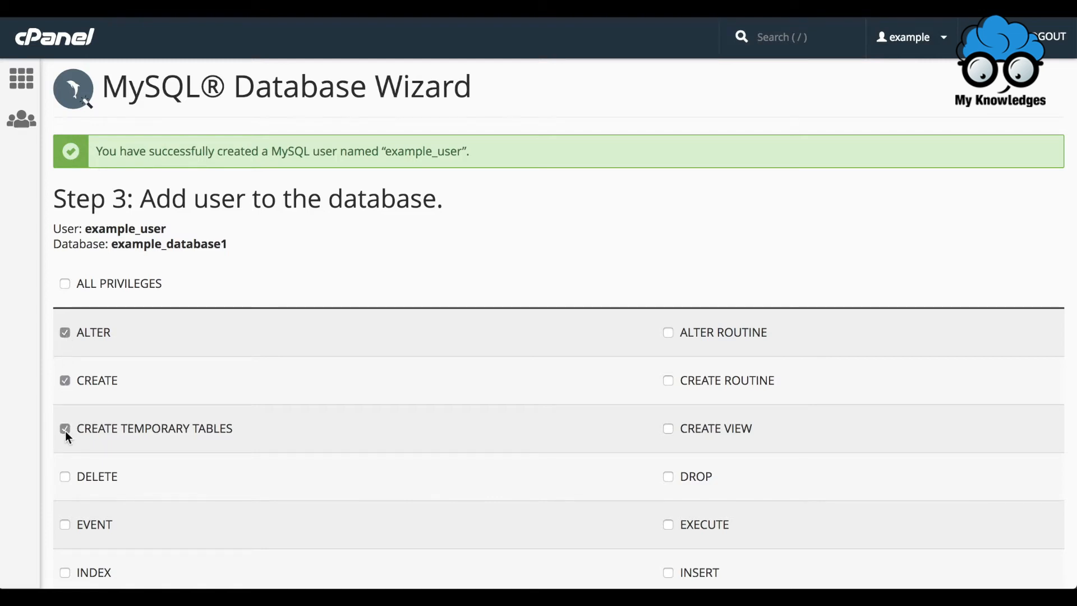
{"action": "left_click", "coordinate": [65, 284]}
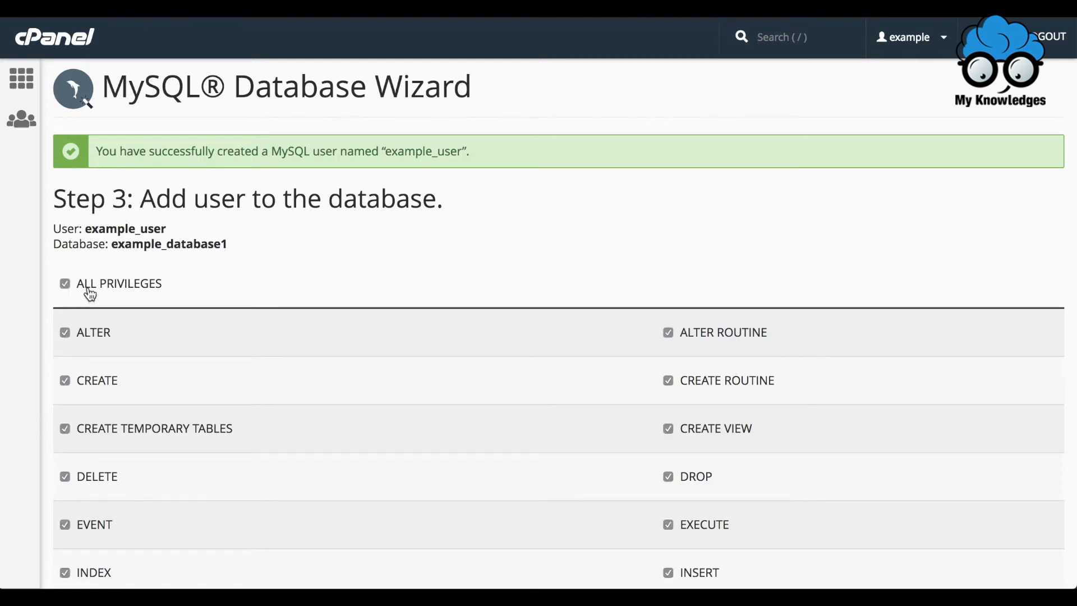
{"action": "scroll", "coordinate": [394, 342], "scroll_direction": "down", "scroll_amount": 5}
{"action": "scroll", "coordinate": [395, 343], "scroll_direction": "down", "scroll_amount": 1}
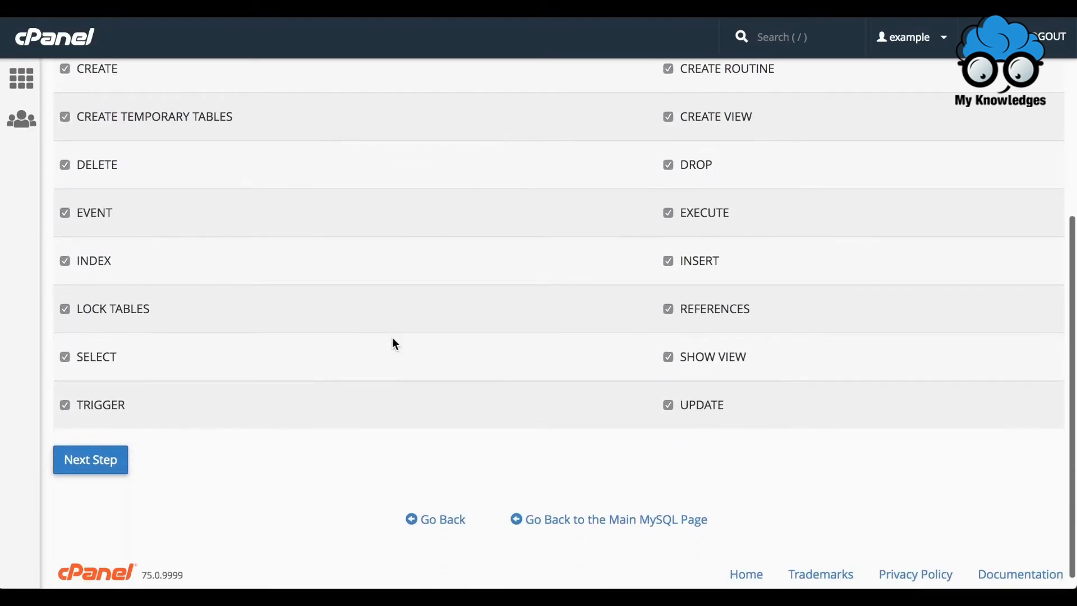
{"action": "left_click", "coordinate": [93, 462]}
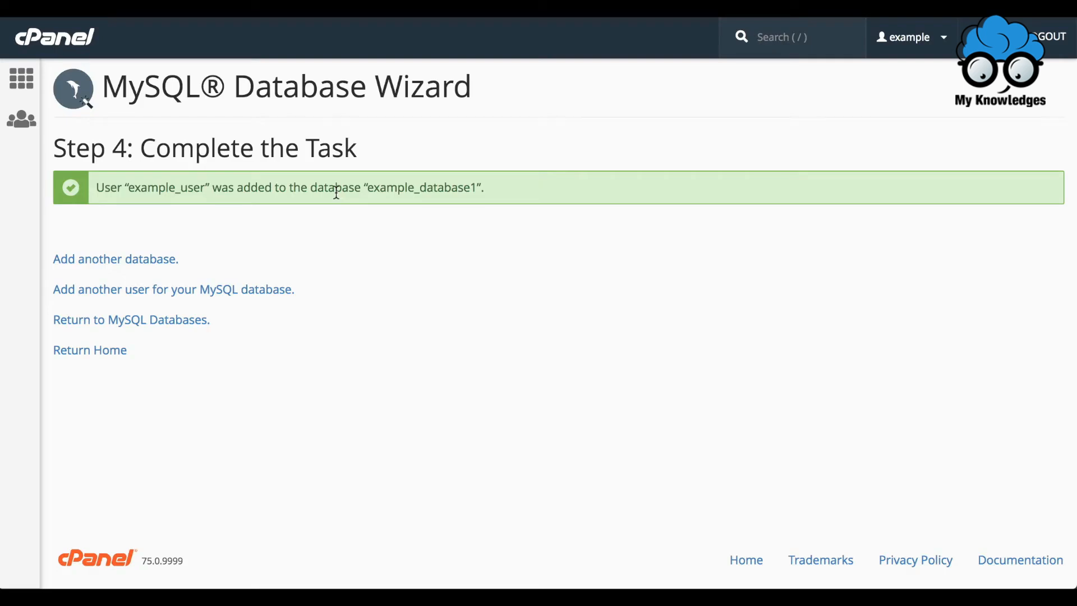
Return to the MySQL Databases page and run a database check on example_database1.
{"action": "left_click", "coordinate": [187, 330]}
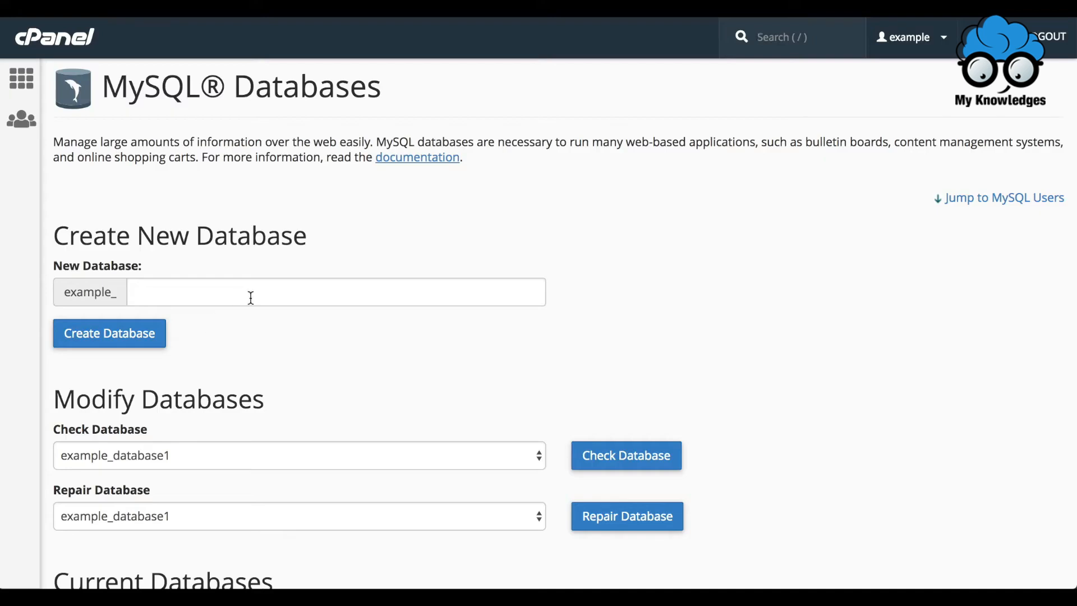
{"action": "scroll", "coordinate": [253, 344], "scroll_direction": "down", "scroll_amount": 2}
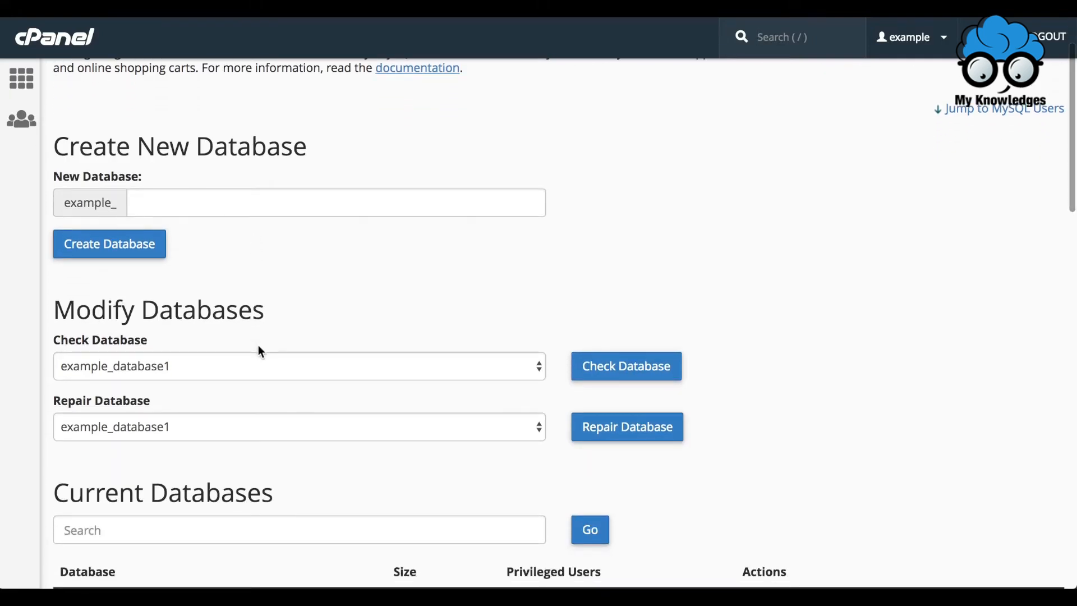
{"action": "left_click", "coordinate": [271, 372]}
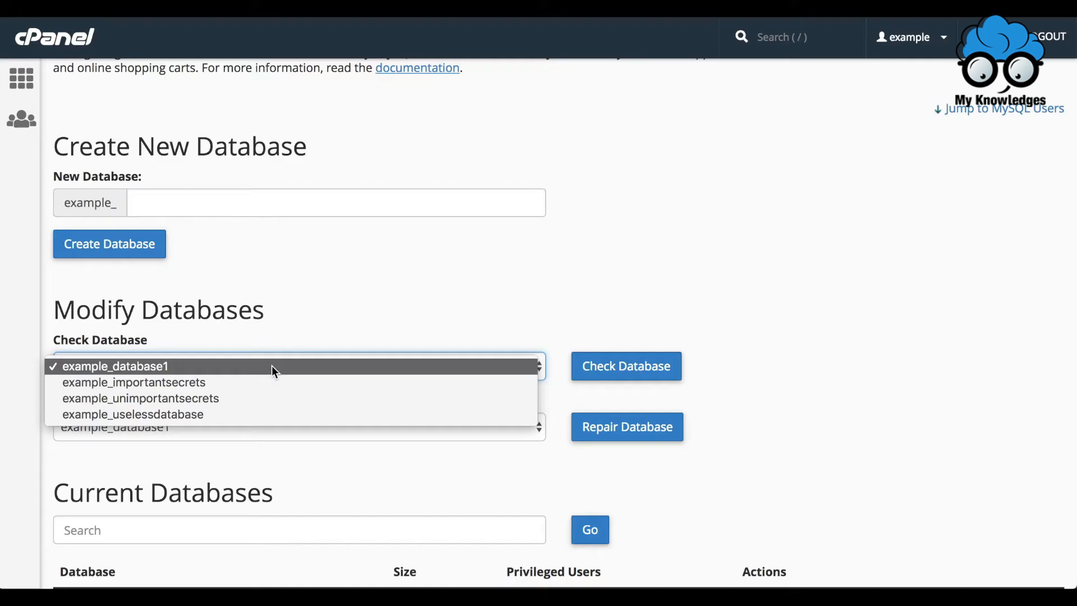
{"action": "left_click", "coordinate": [281, 367]}
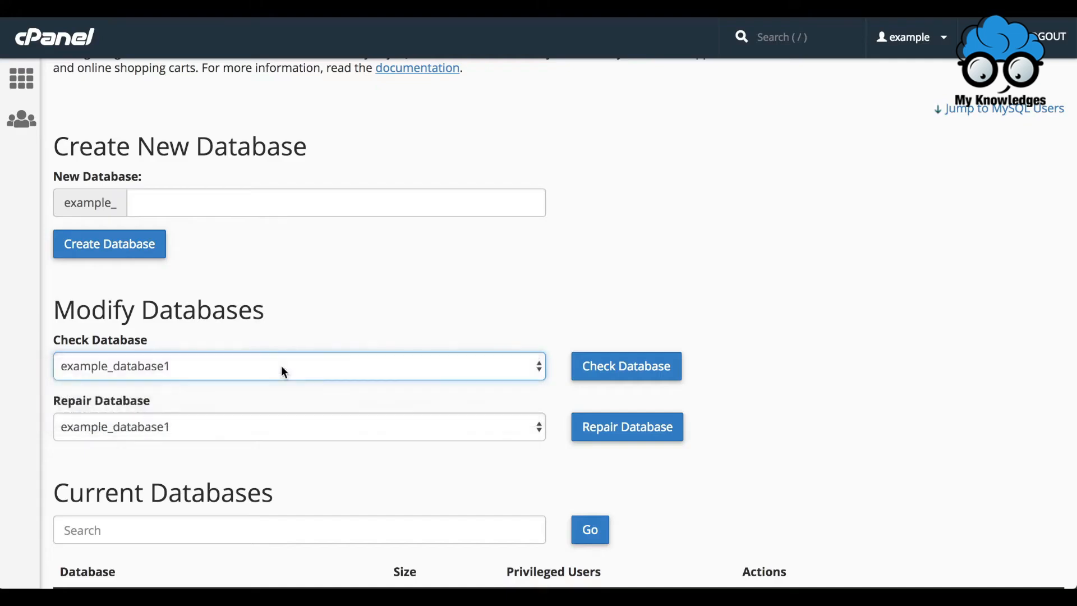
{"action": "left_click", "coordinate": [593, 375]}
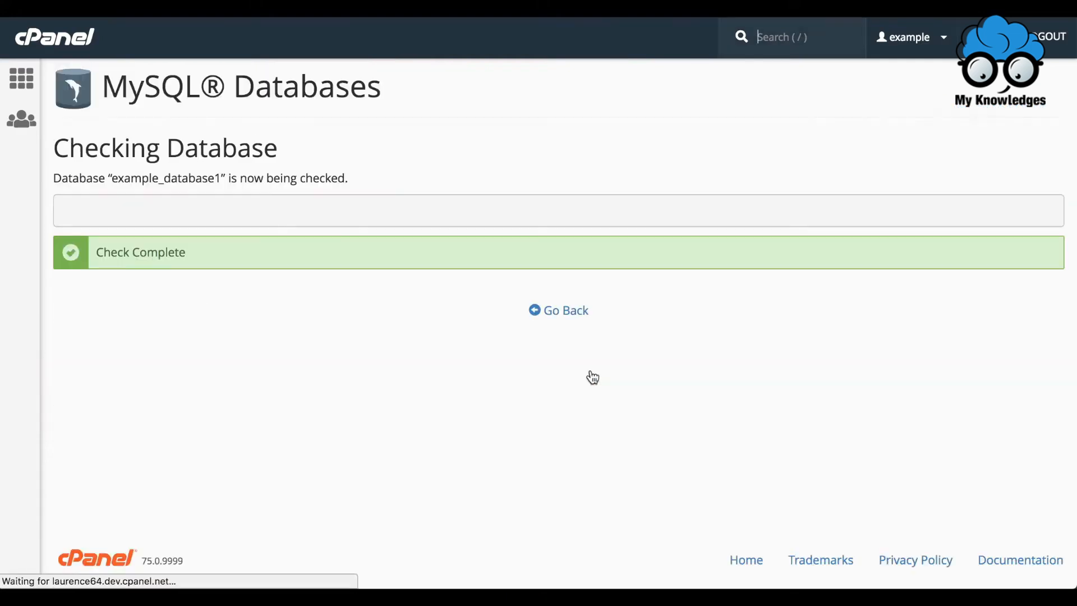
{"action": "left_click", "coordinate": [556, 312]}
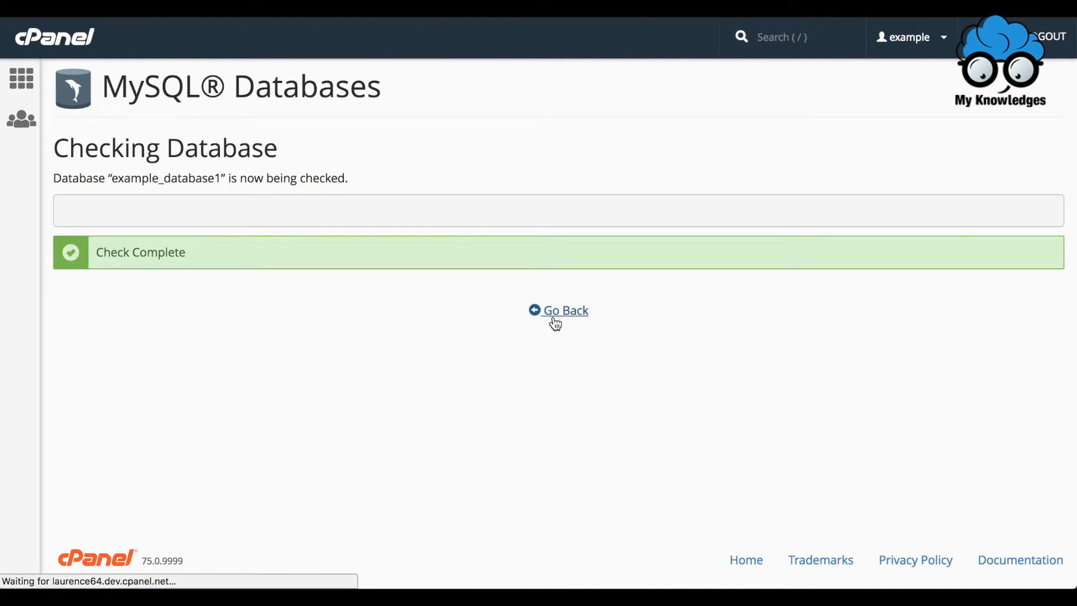
Run a repair on example_database1 and return to the MySQL Databases page.
{"action": "scroll", "coordinate": [553, 320], "scroll_direction": "down", "scroll_amount": 3}
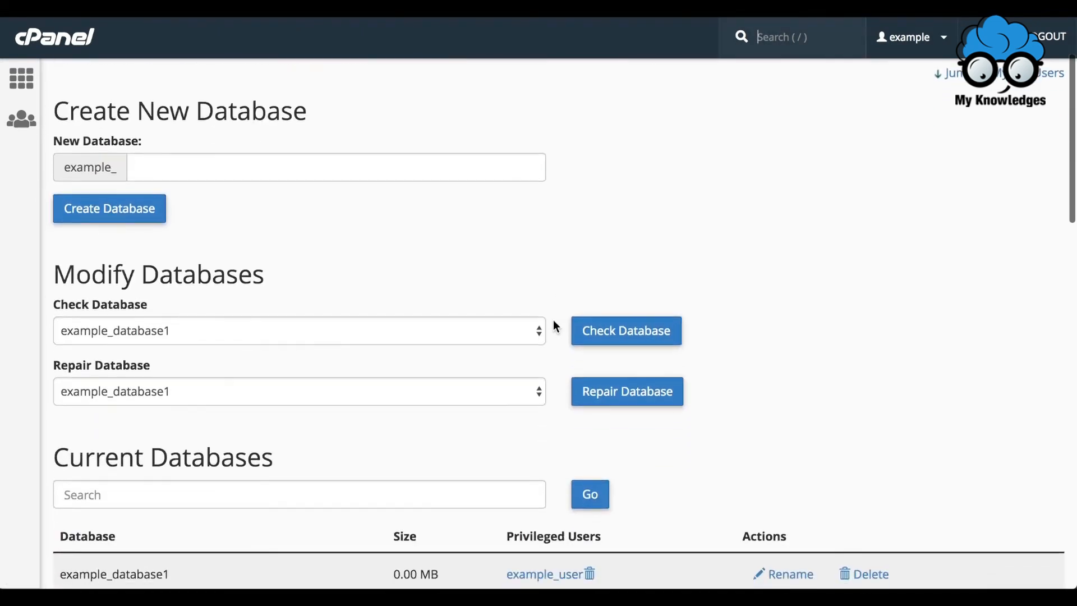
{"action": "scroll", "coordinate": [554, 320], "scroll_direction": "down", "scroll_amount": 1}
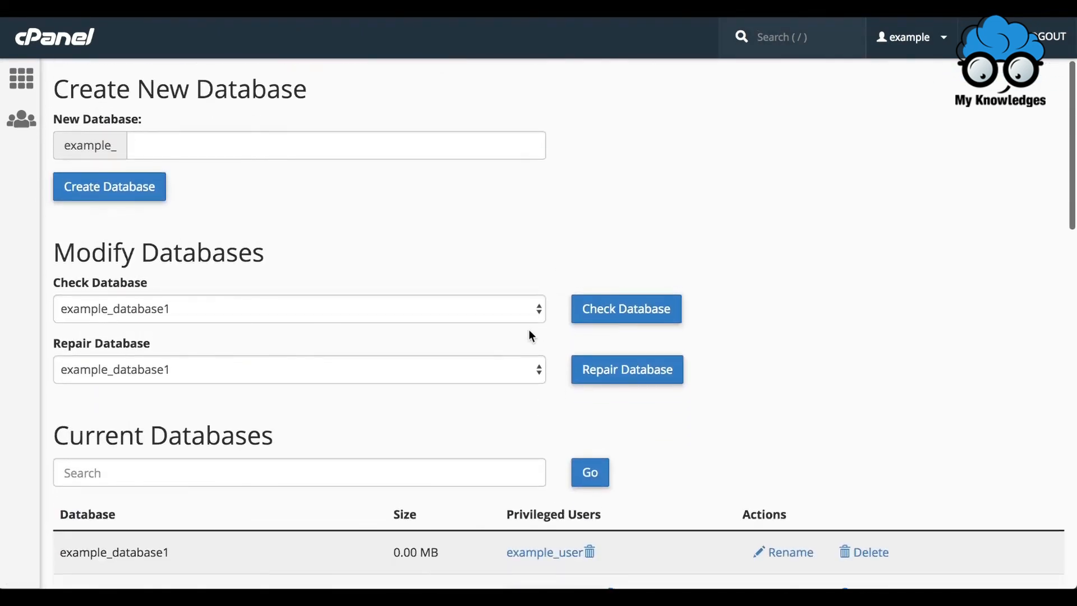
{"action": "left_click", "coordinate": [470, 374]}
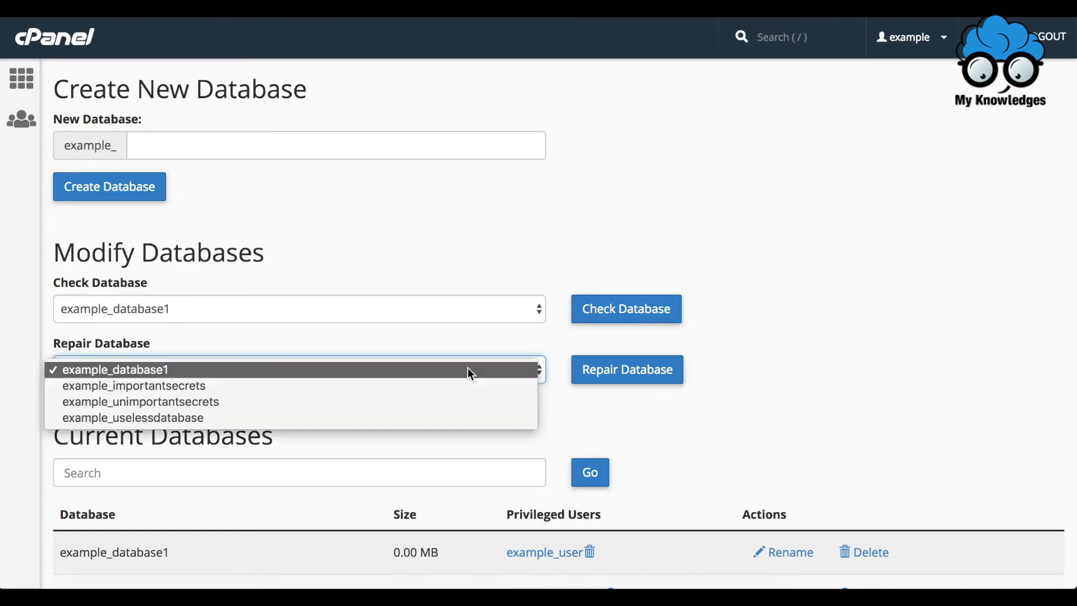
{"action": "left_click", "coordinate": [470, 370]}
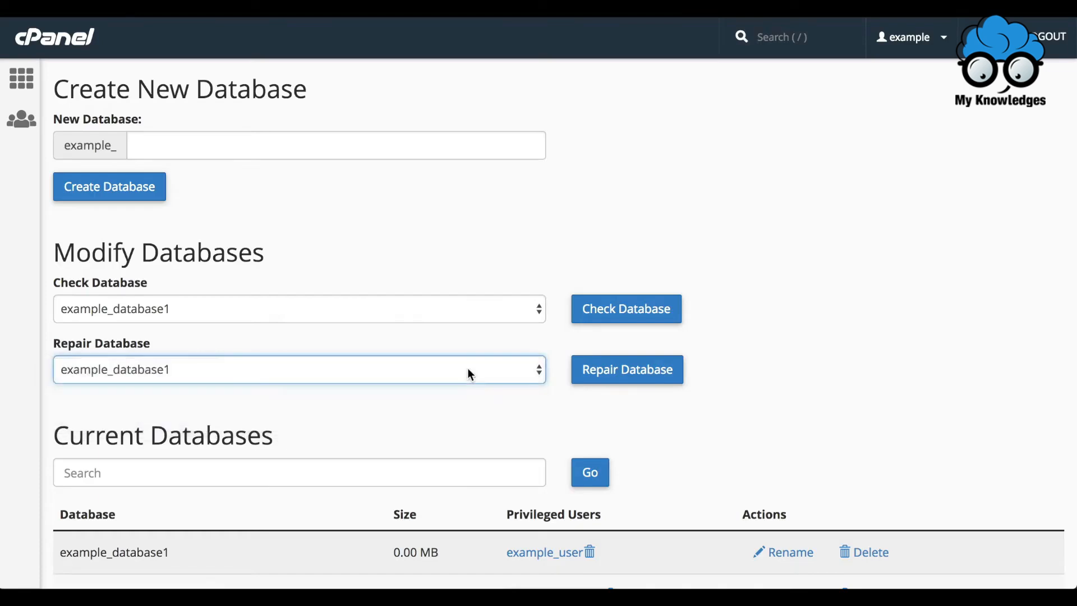
{"action": "left_click", "coordinate": [628, 373]}
{"action": "left_click", "coordinate": [629, 373]}
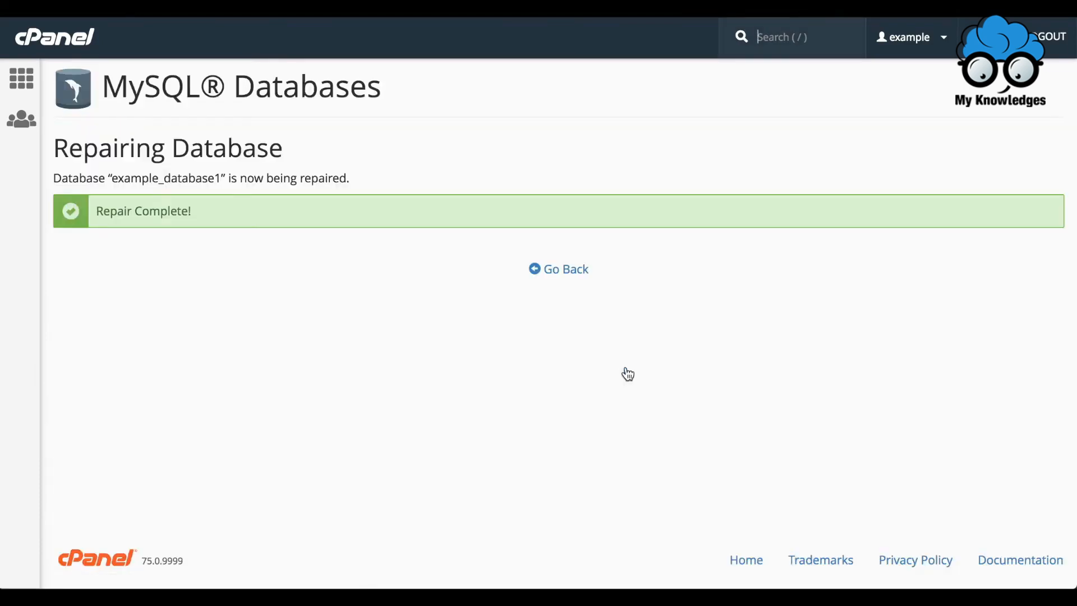
{"action": "left_click", "coordinate": [561, 270]}
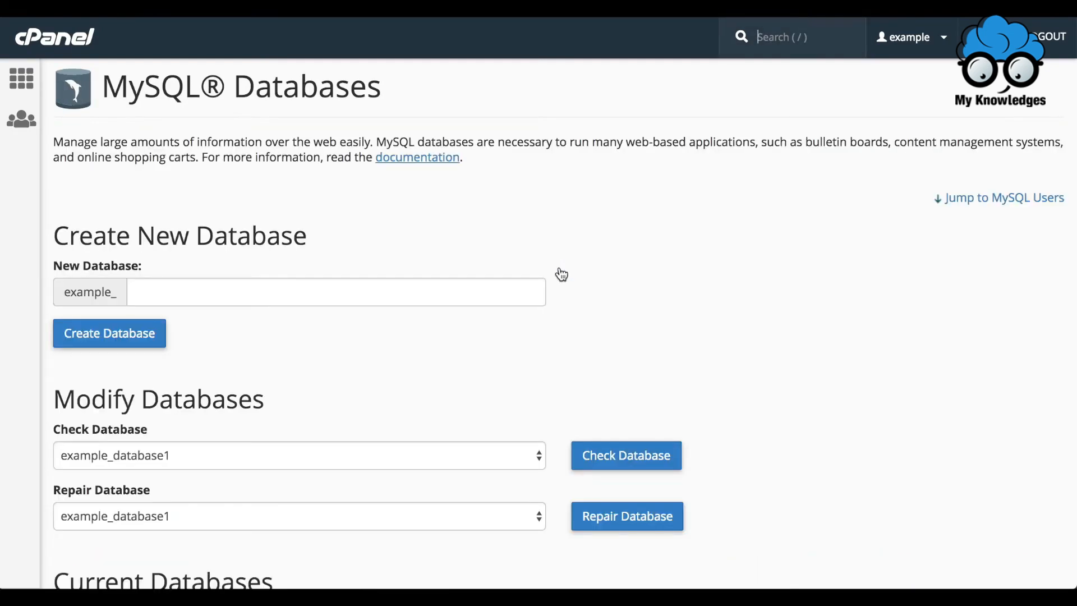
Rename the example_database1 database to example_database11.
{"action": "scroll", "coordinate": [562, 274], "scroll_direction": "down", "scroll_amount": 3}
{"action": "scroll", "coordinate": [562, 274], "scroll_direction": "down", "scroll_amount": 4}
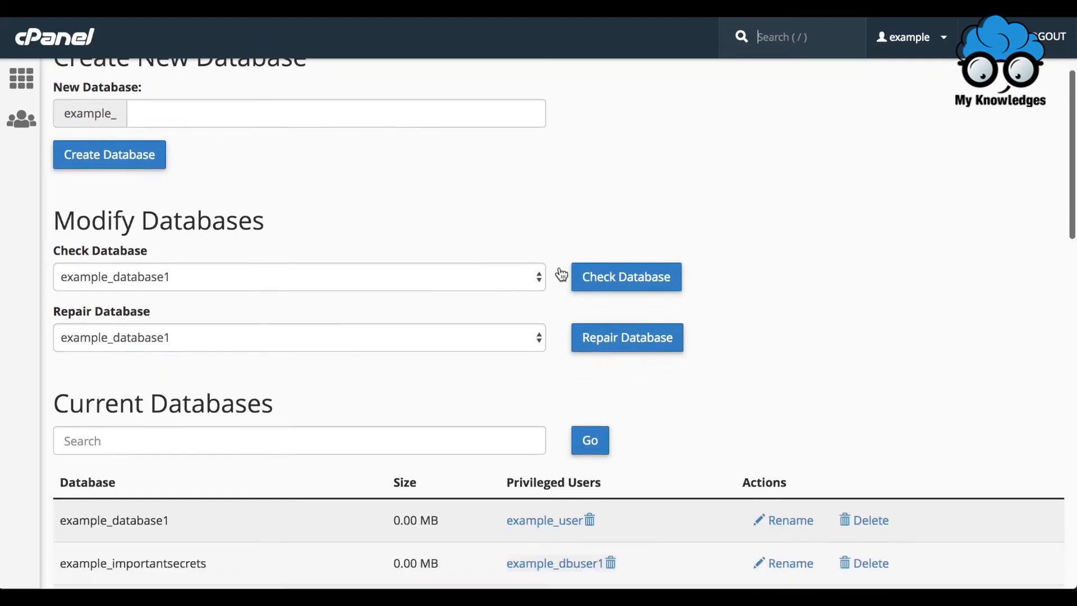
{"action": "scroll", "coordinate": [561, 274], "scroll_direction": "down", "scroll_amount": 1}
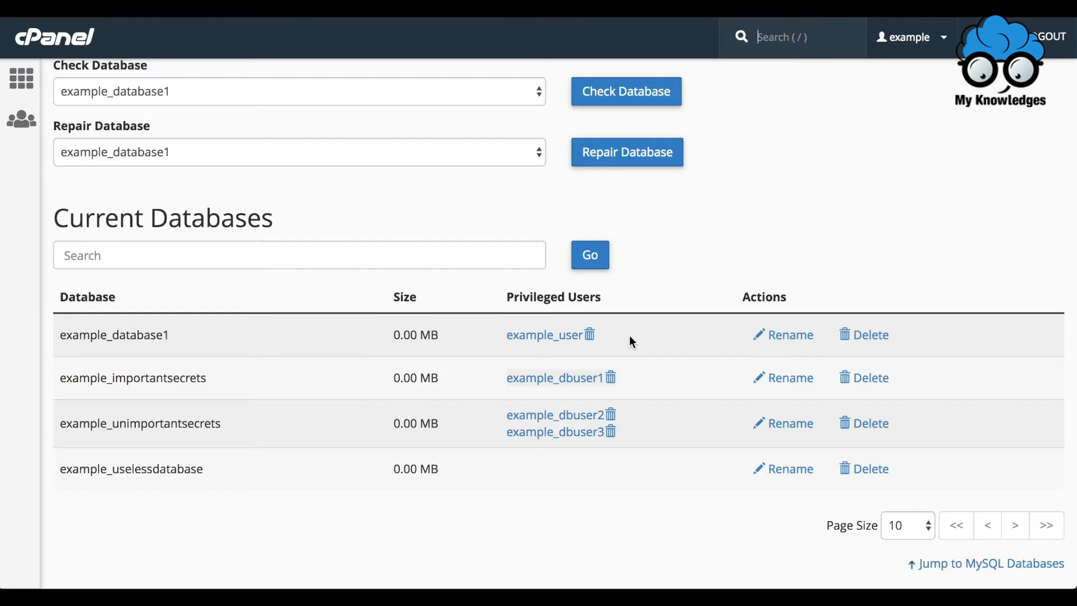
{"action": "left_click", "coordinate": [797, 336]}
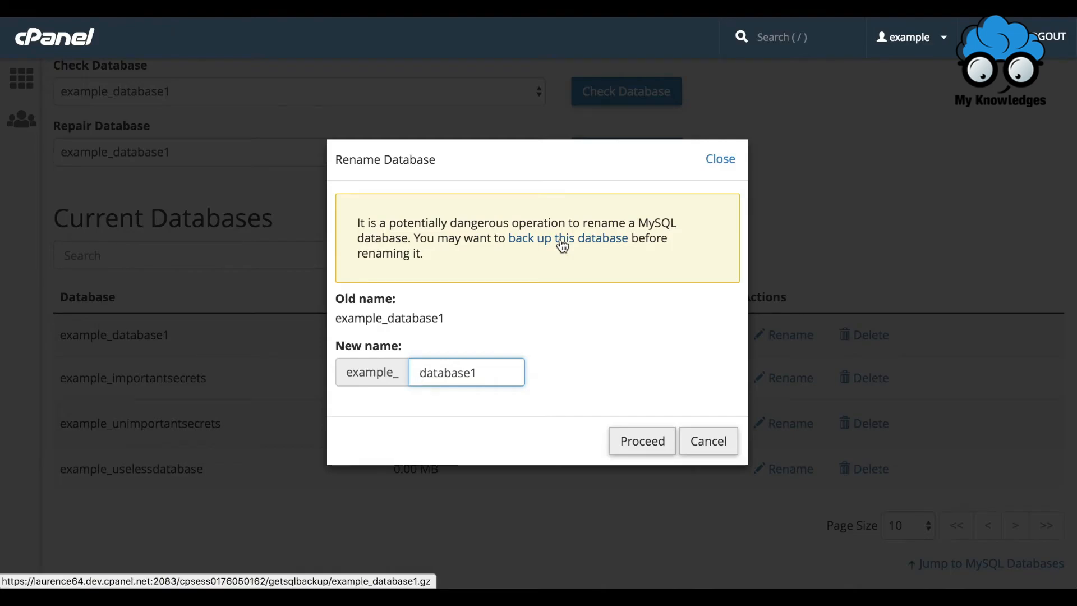
{"action": "type", "text": "1"}
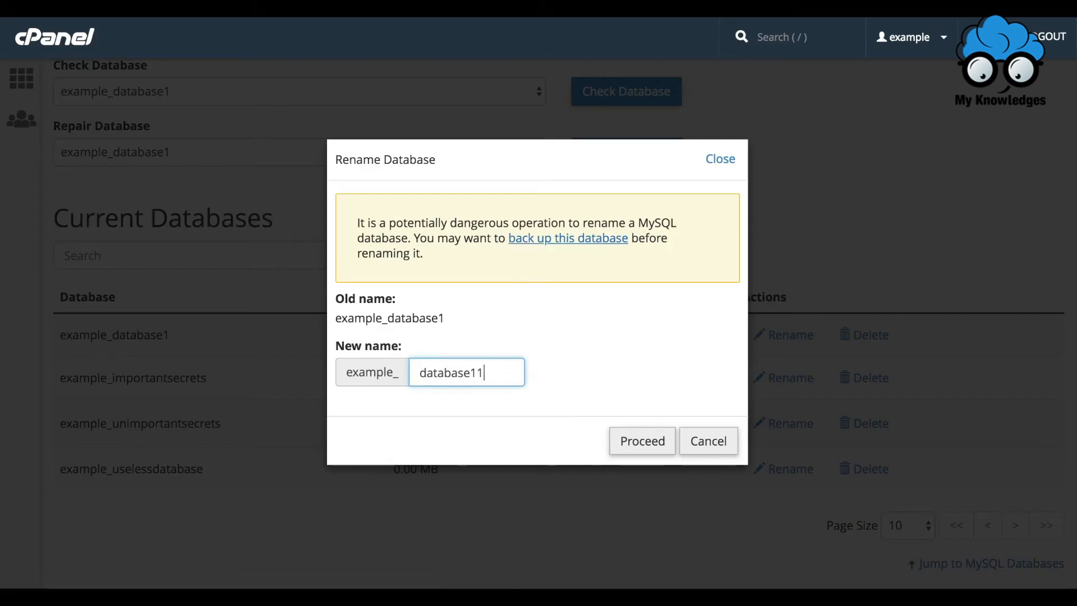
{"action": "left_click", "coordinate": [631, 440]}
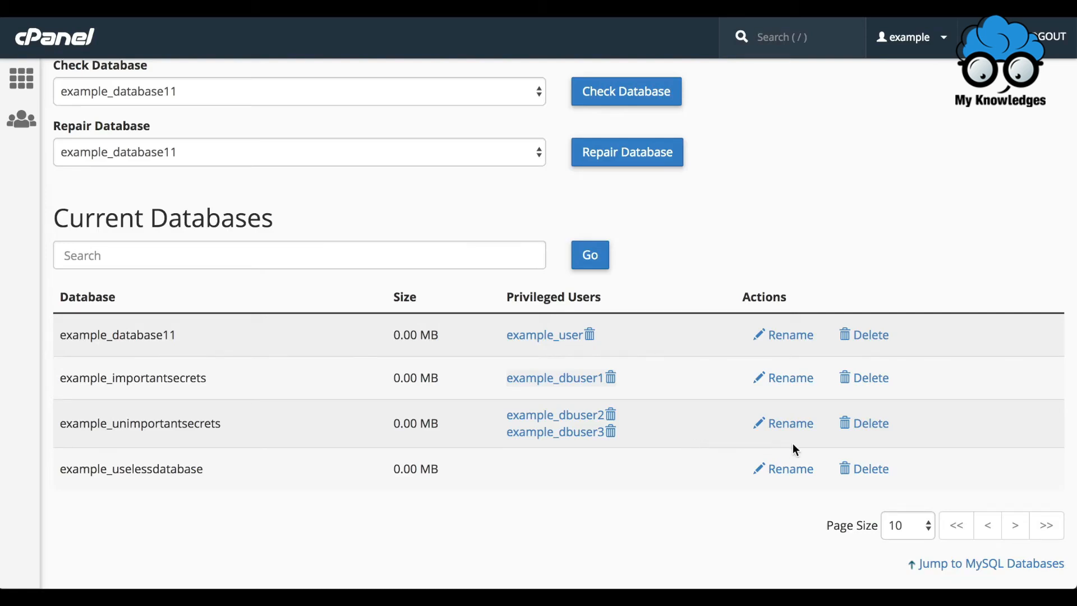
Permanently delete the example_uselessdatabase database and return to the MySQL Databases page.
{"action": "left_click", "coordinate": [879, 478]}
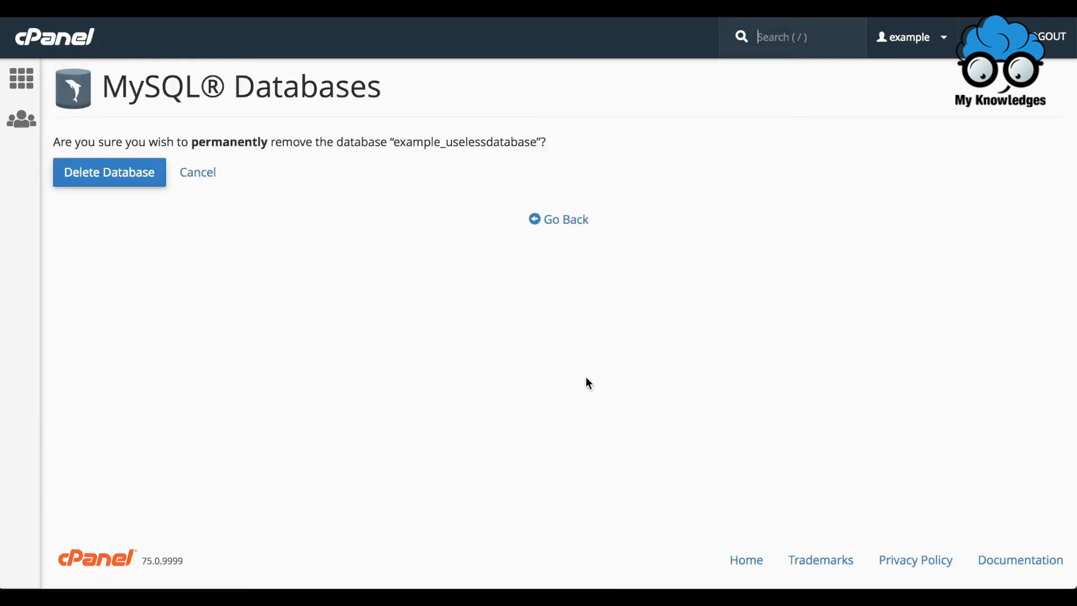
{"action": "left_click", "coordinate": [128, 179]}
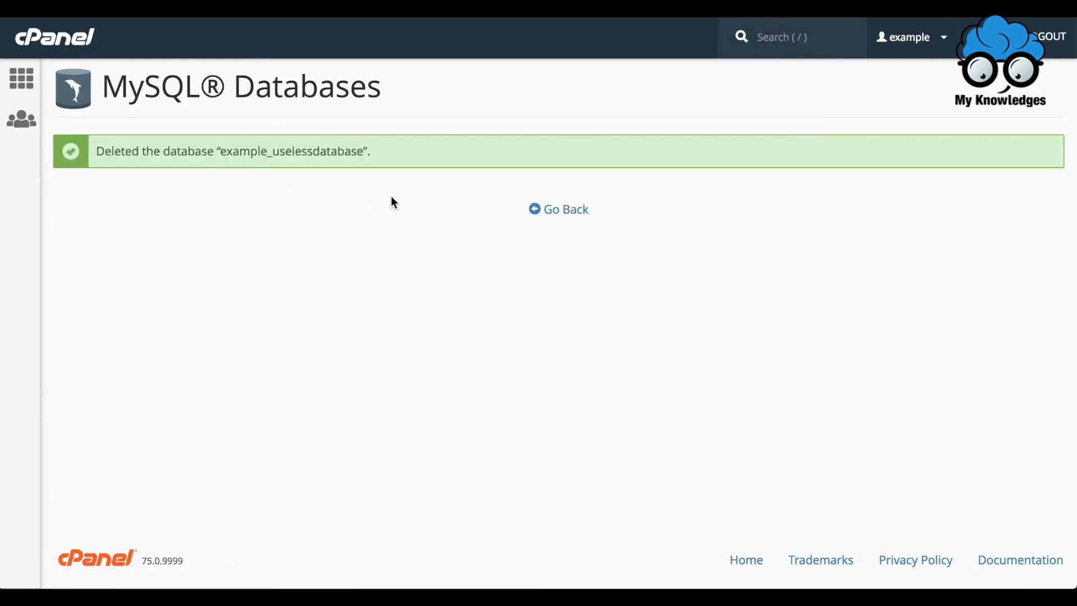
{"action": "left_click", "coordinate": [564, 218]}
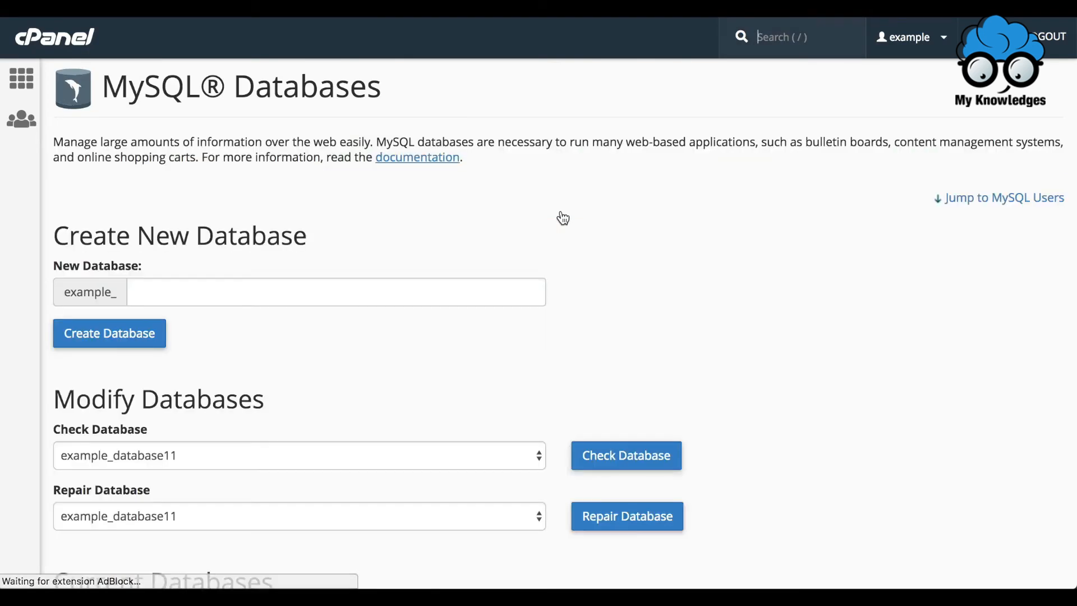
Examine the Current Users list and the actions offered for each MySQL user.
{"action": "scroll", "coordinate": [564, 217], "scroll_direction": "down", "scroll_amount": 10}
{"action": "scroll", "coordinate": [564, 218], "scroll_direction": "down", "scroll_amount": 10}
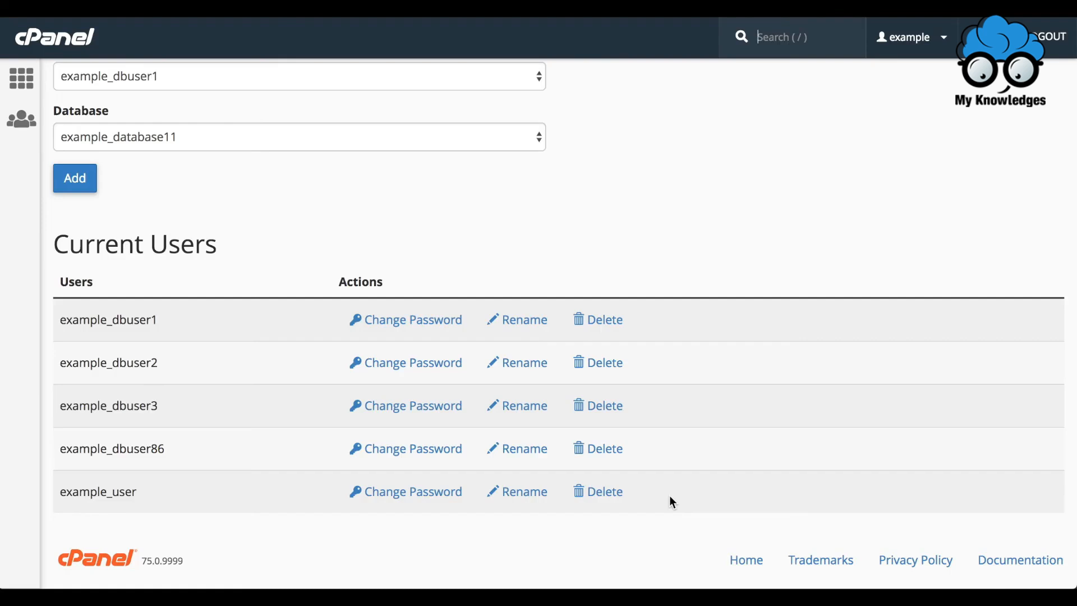
Add the MySQL user example_user to the example_importantsecrets database.
{"action": "scroll", "coordinate": [670, 497], "scroll_direction": "up", "scroll_amount": 5}
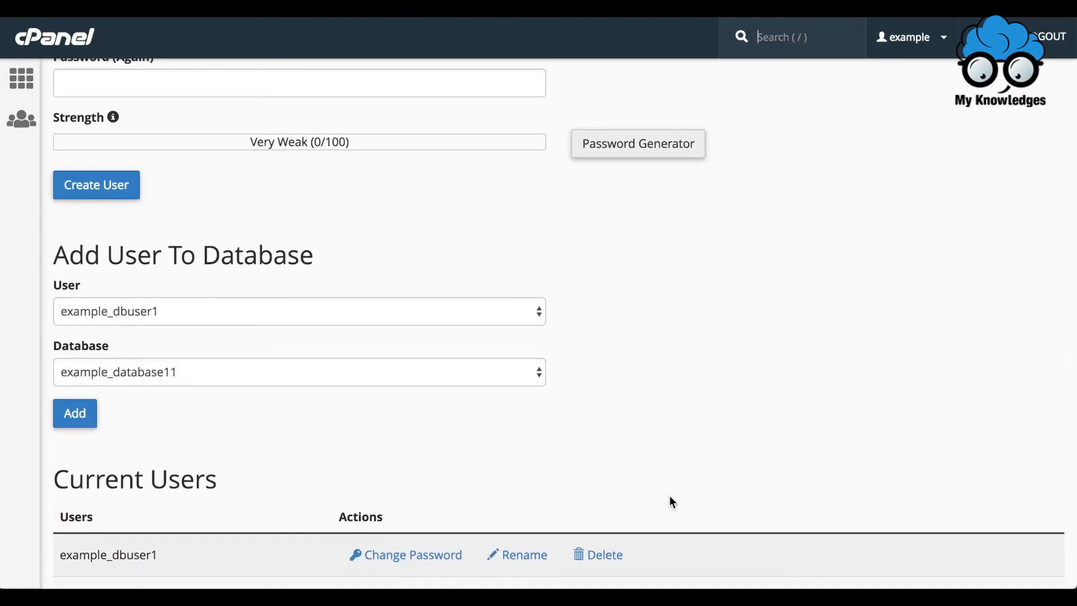
{"action": "left_click", "coordinate": [479, 315]}
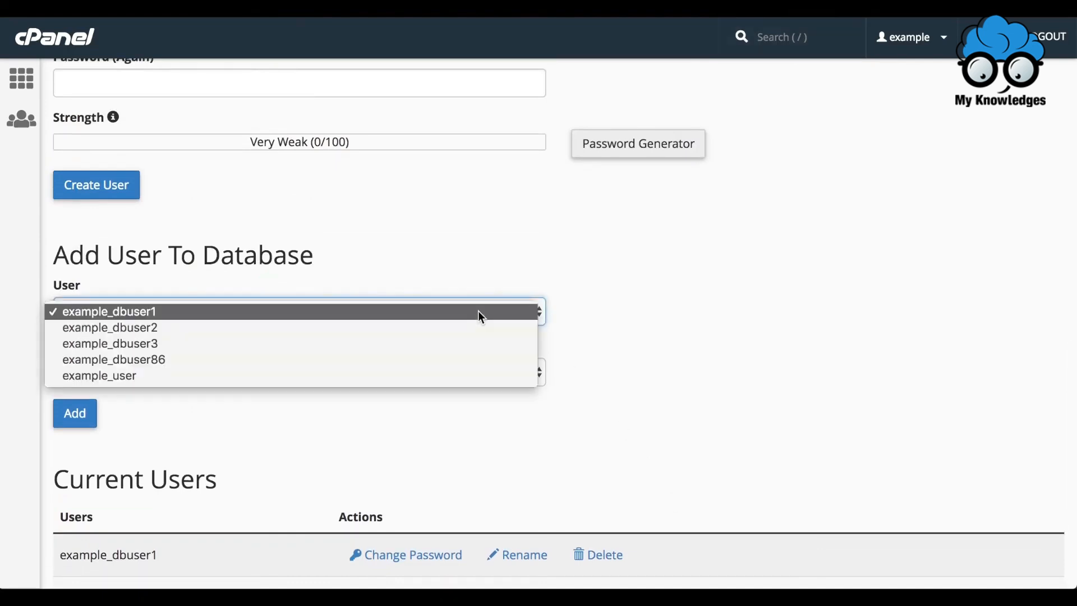
{"action": "left_click", "coordinate": [414, 381]}
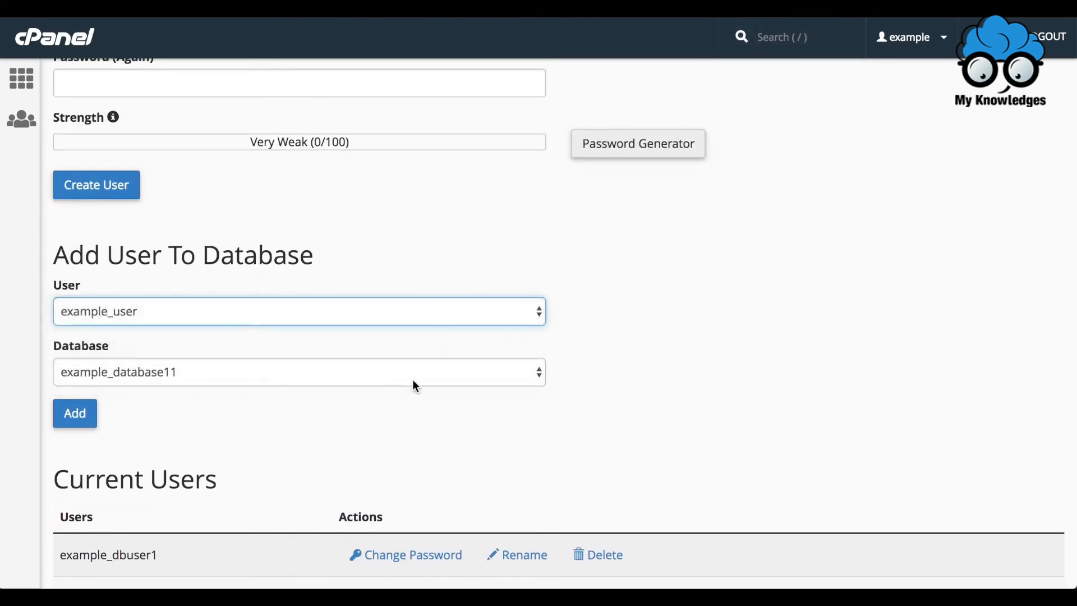
{"action": "left_click", "coordinate": [384, 373]}
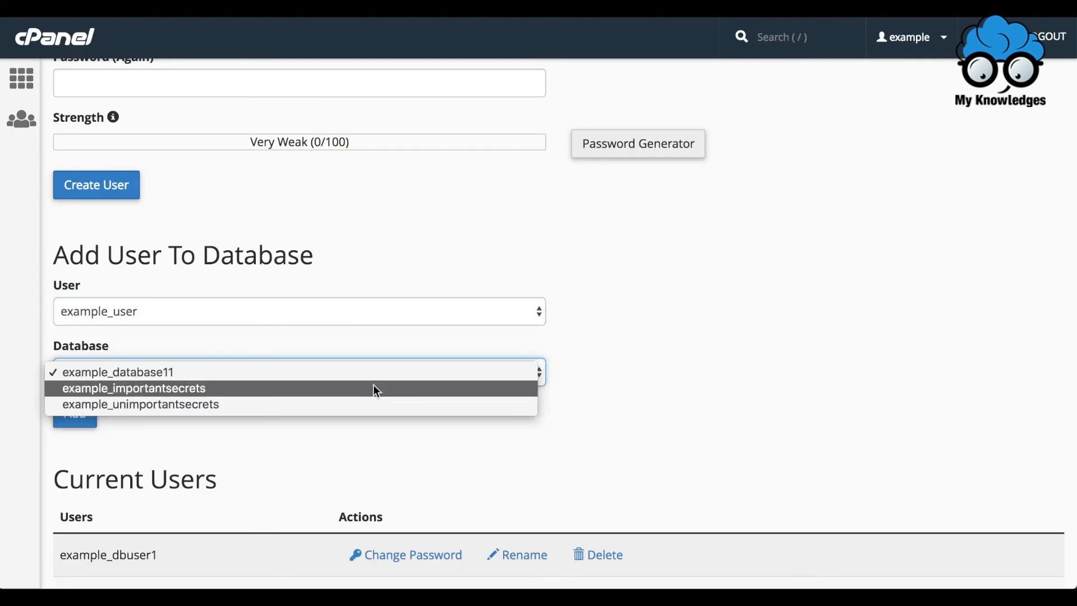
{"action": "left_click", "coordinate": [376, 389]}
{"action": "left_click", "coordinate": [79, 422]}
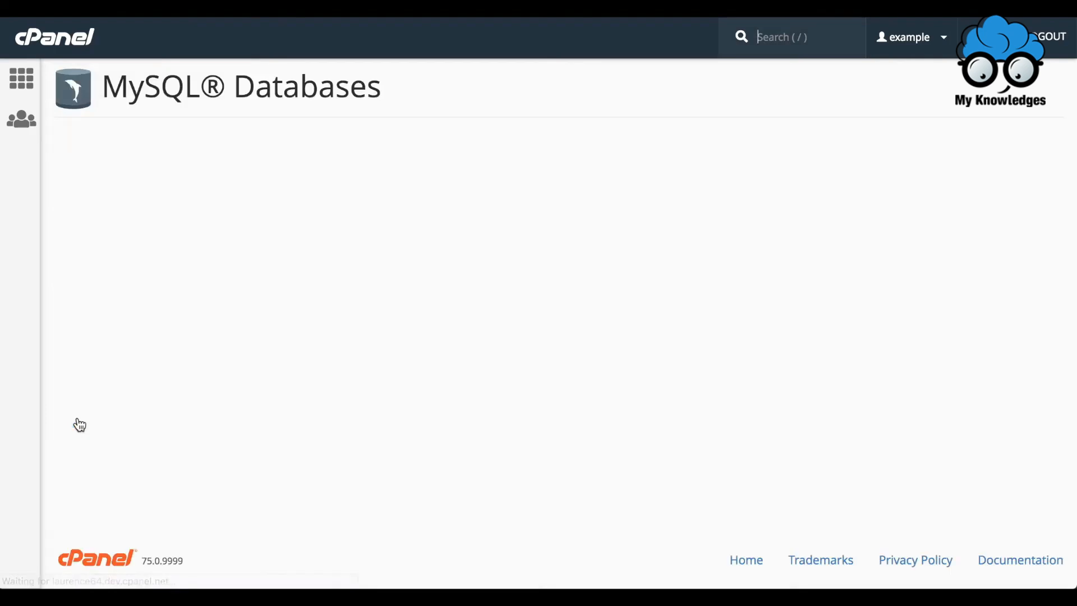
Grant example_user all privileges on example_importantsecrets, save the changes and return to the MySQL Databases page.
{"action": "left_click", "coordinate": [65, 291]}
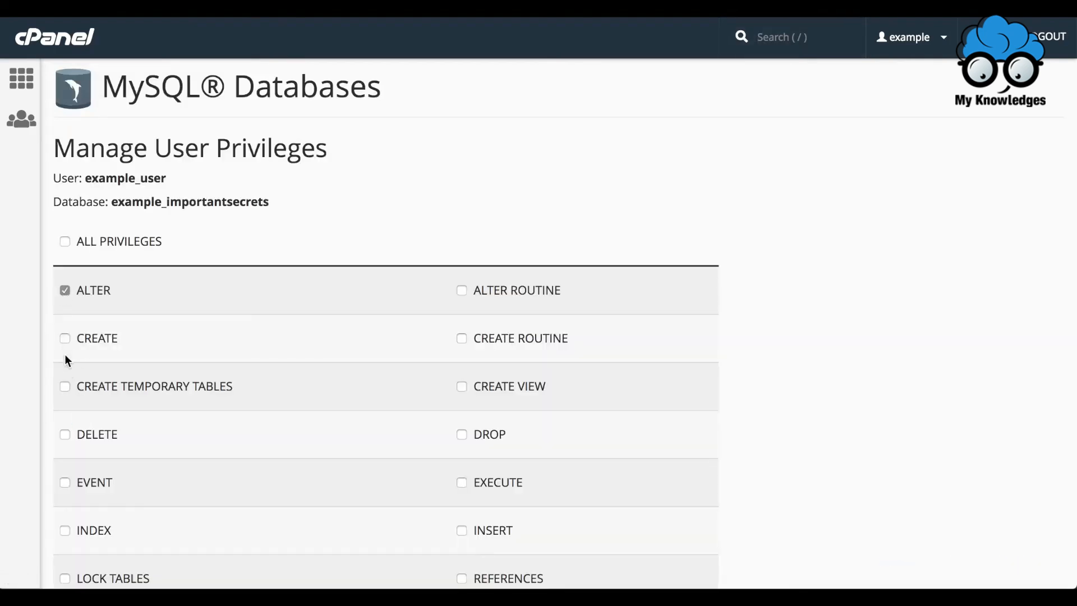
{"action": "left_click", "coordinate": [65, 339]}
{"action": "left_click", "coordinate": [65, 242]}
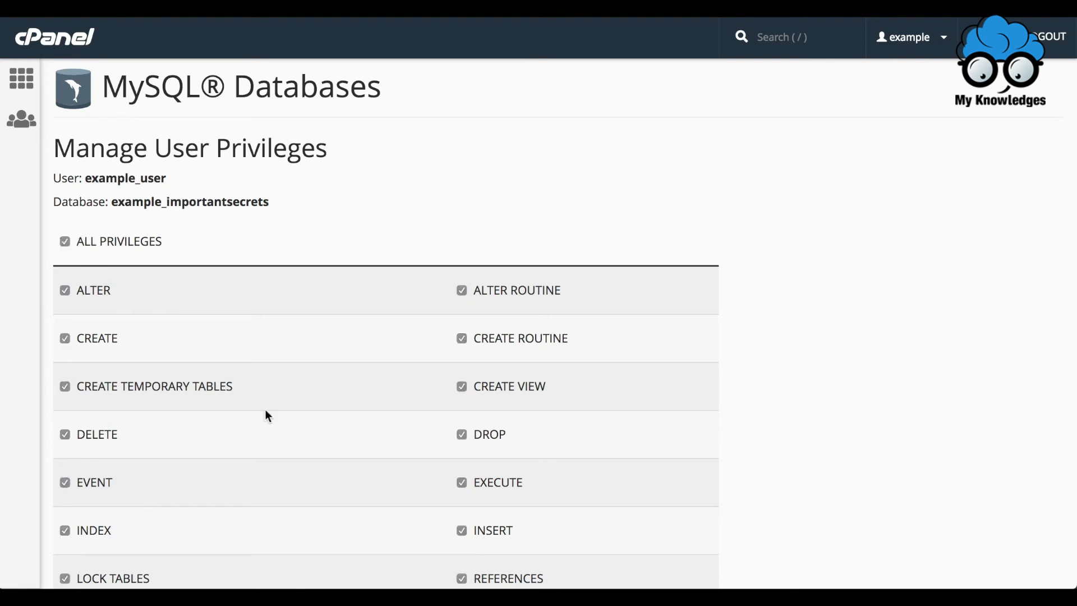
{"action": "scroll", "coordinate": [288, 441], "scroll_direction": "down", "scroll_amount": 5}
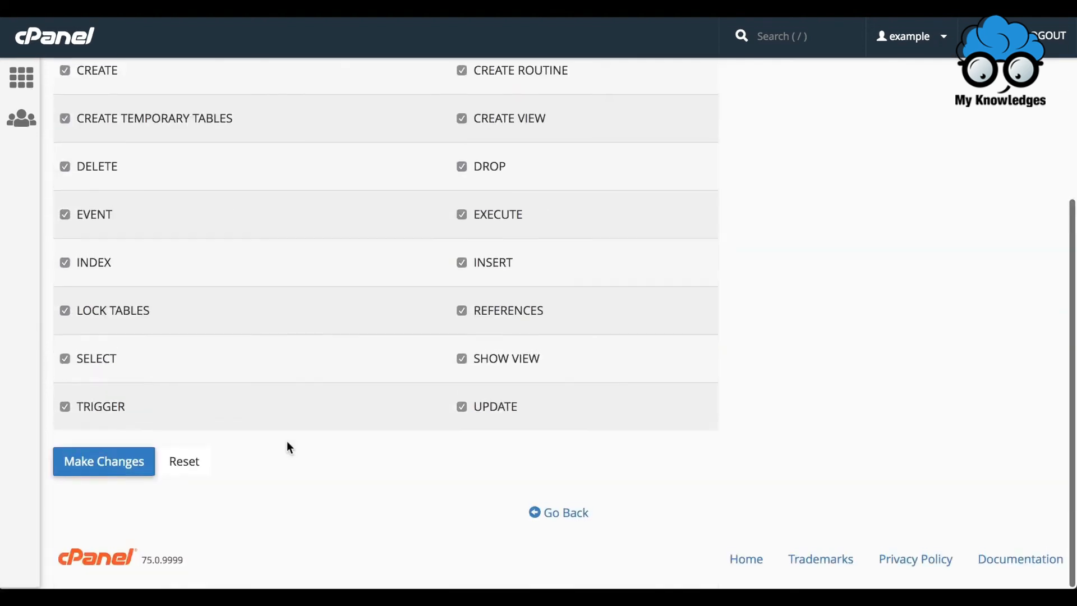
{"action": "left_click", "coordinate": [103, 462]}
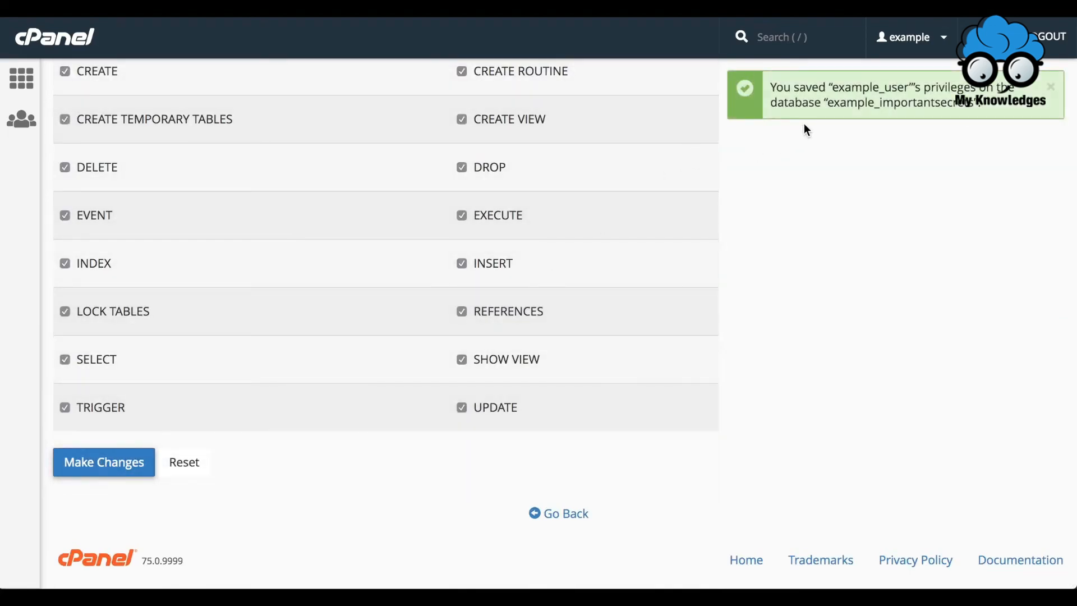
{"action": "left_click", "coordinate": [559, 519]}
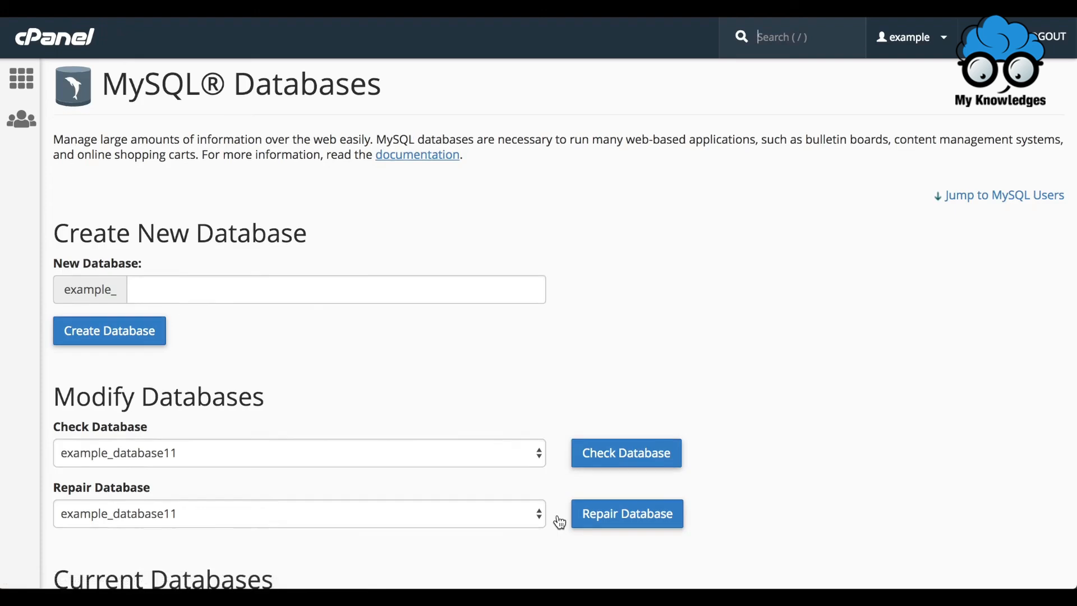
Revoke example_user's privileges from the example_importantsecrets database and return to the MySQL Databases page.
{"action": "scroll", "coordinate": [559, 522], "scroll_direction": "down", "scroll_amount": 6}
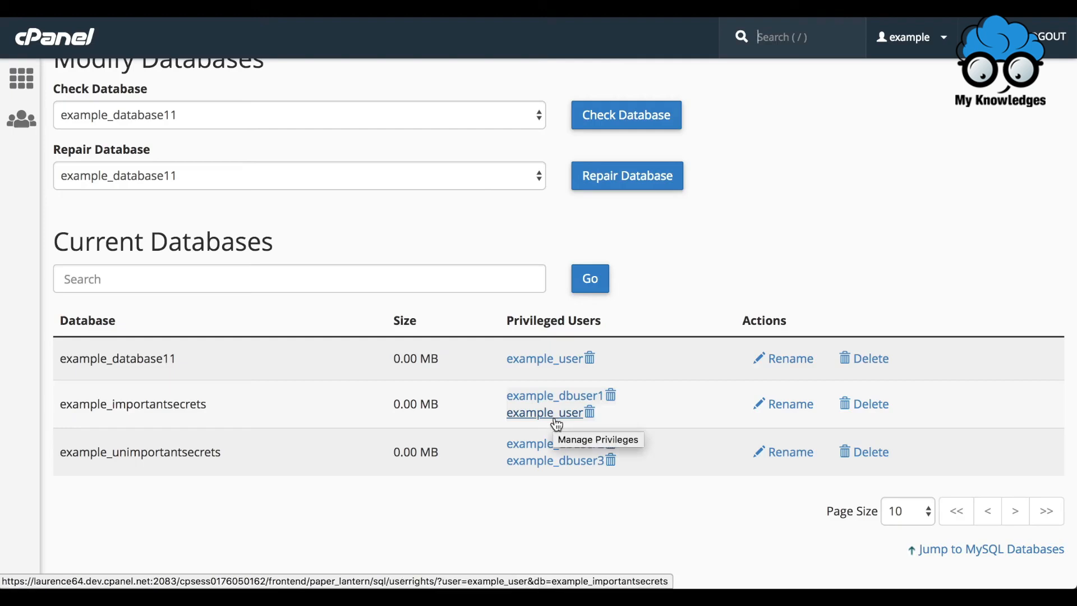
{"action": "left_click", "coordinate": [591, 413]}
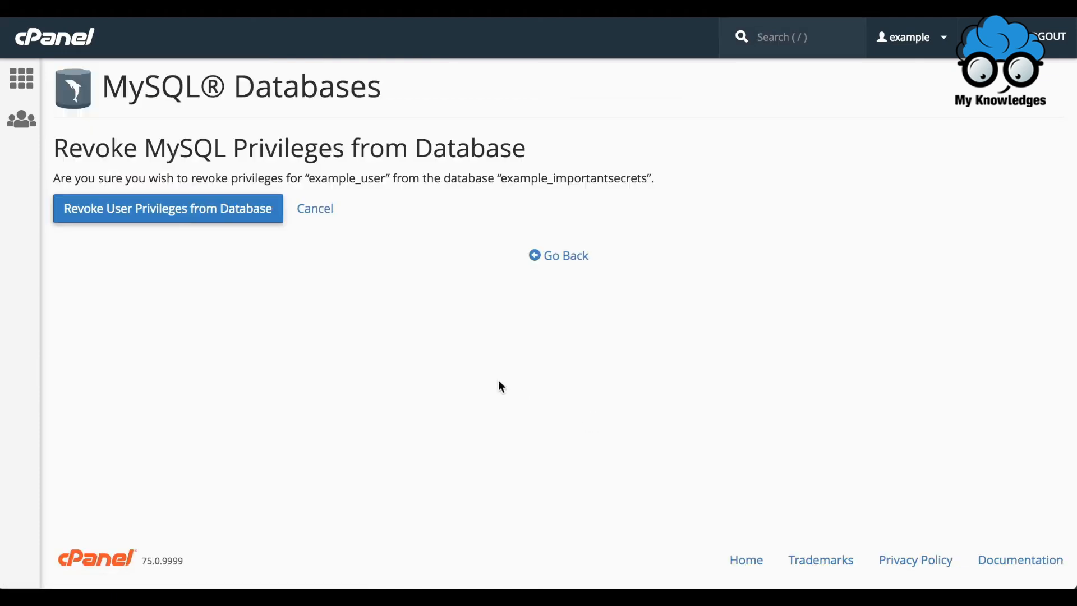
{"action": "left_click", "coordinate": [150, 210]}
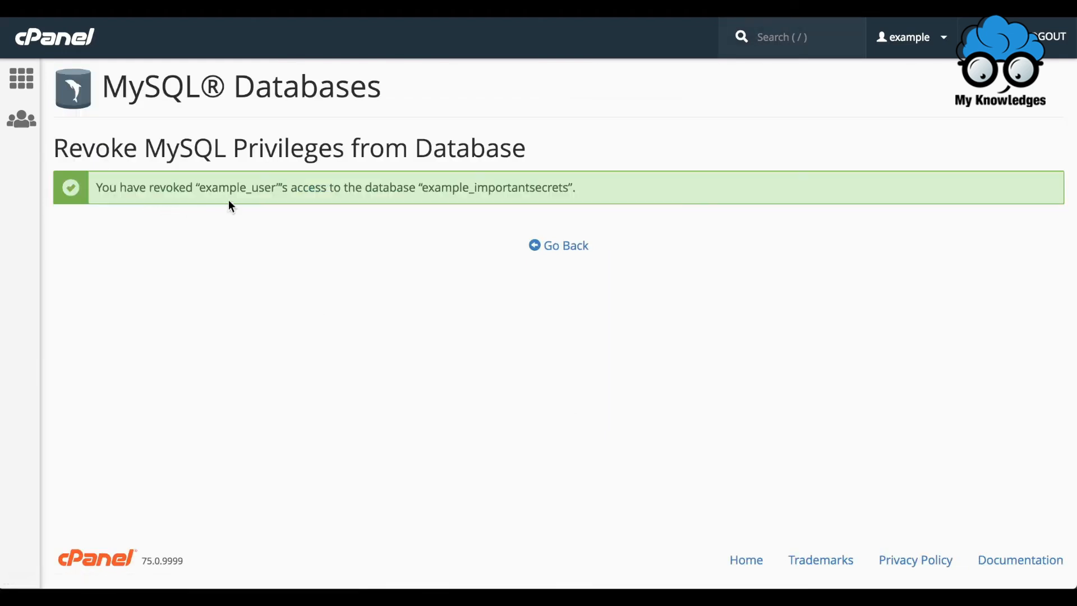
{"action": "left_click", "coordinate": [576, 248]}
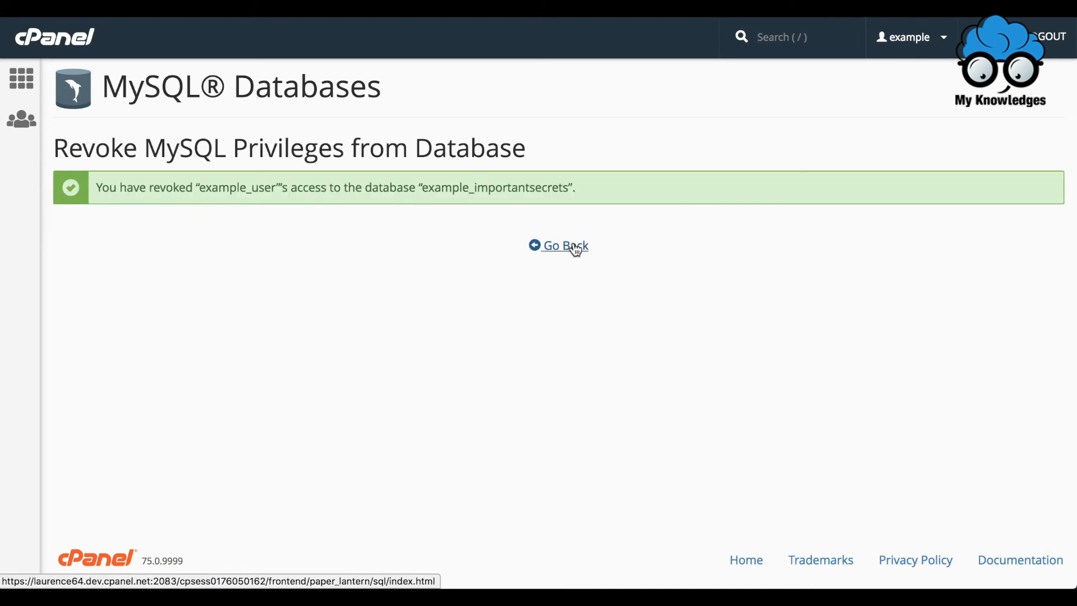
Delete the MySQL user example_user and check the Current Users list on the MySQL Databases page.
{"action": "scroll", "coordinate": [575, 249], "scroll_direction": "down", "scroll_amount": 15}
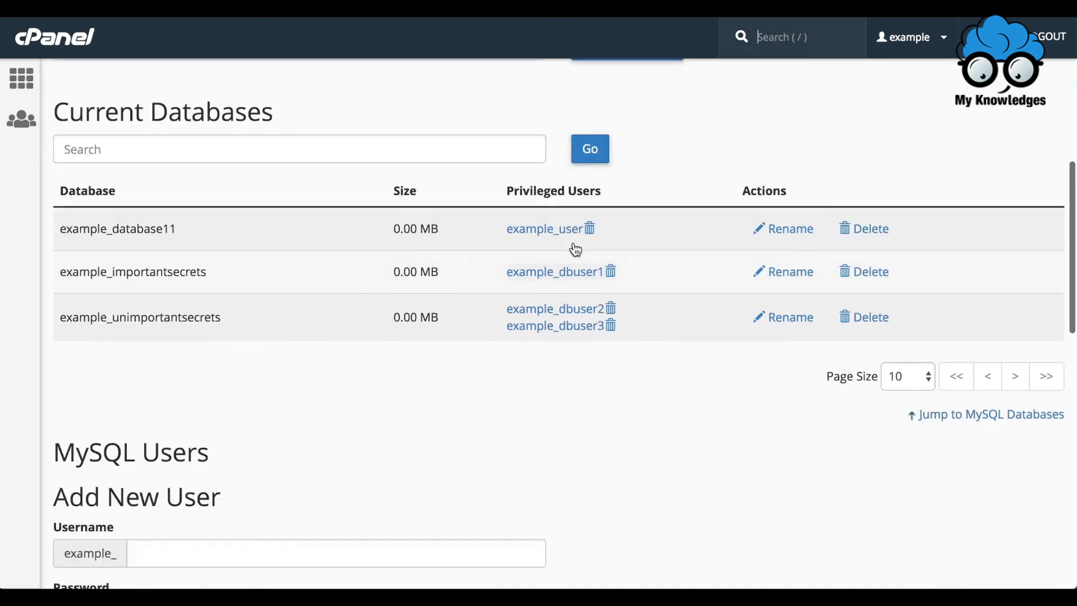
{"action": "scroll", "coordinate": [576, 249], "scroll_direction": "down", "scroll_amount": 7}
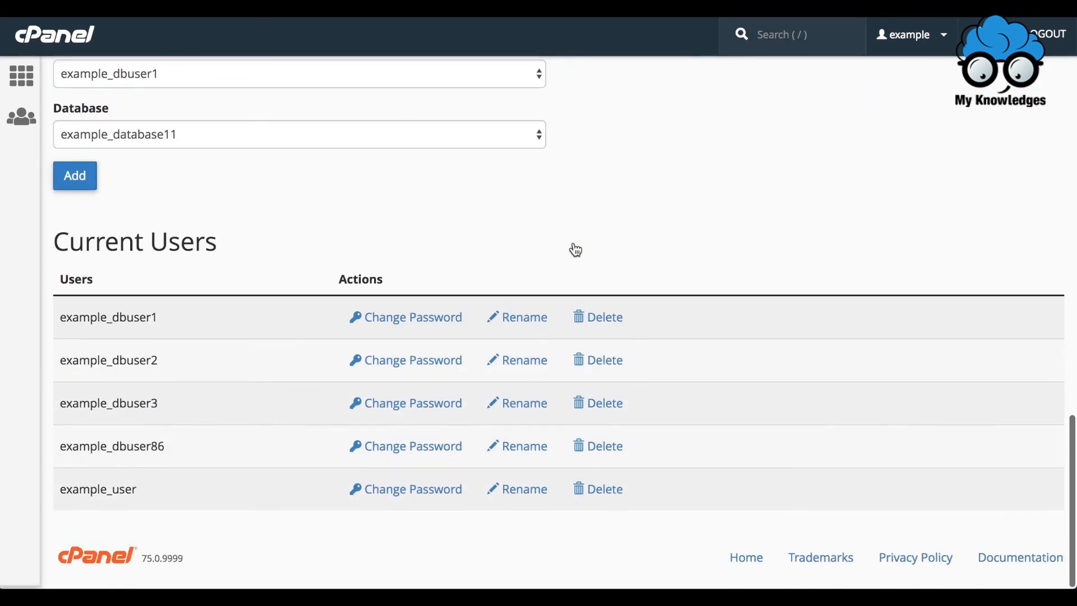
{"action": "left_click", "coordinate": [604, 499]}
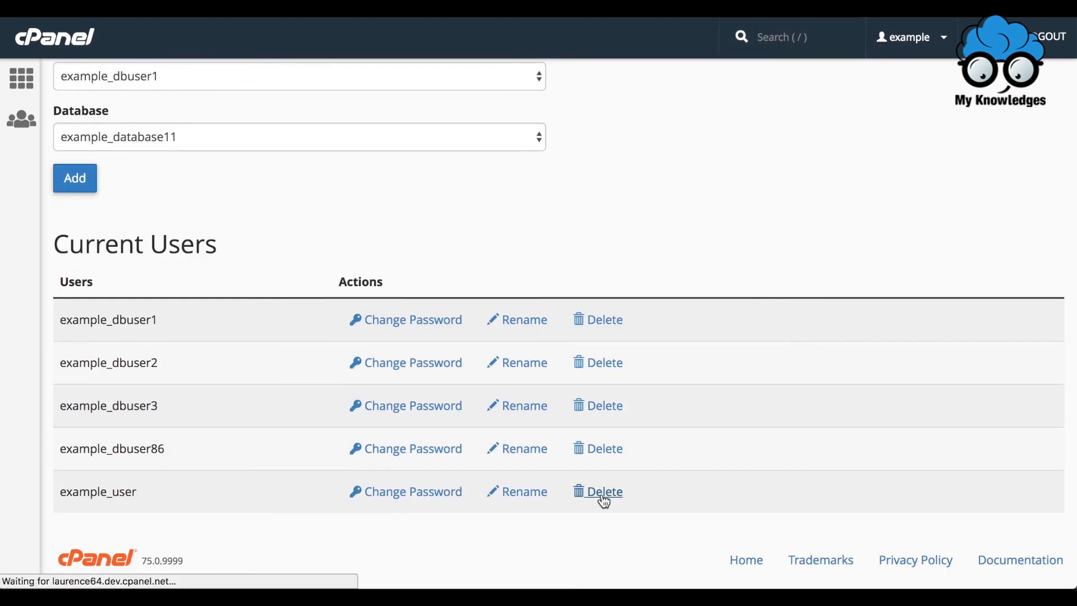
{"action": "left_click", "coordinate": [76, 210]}
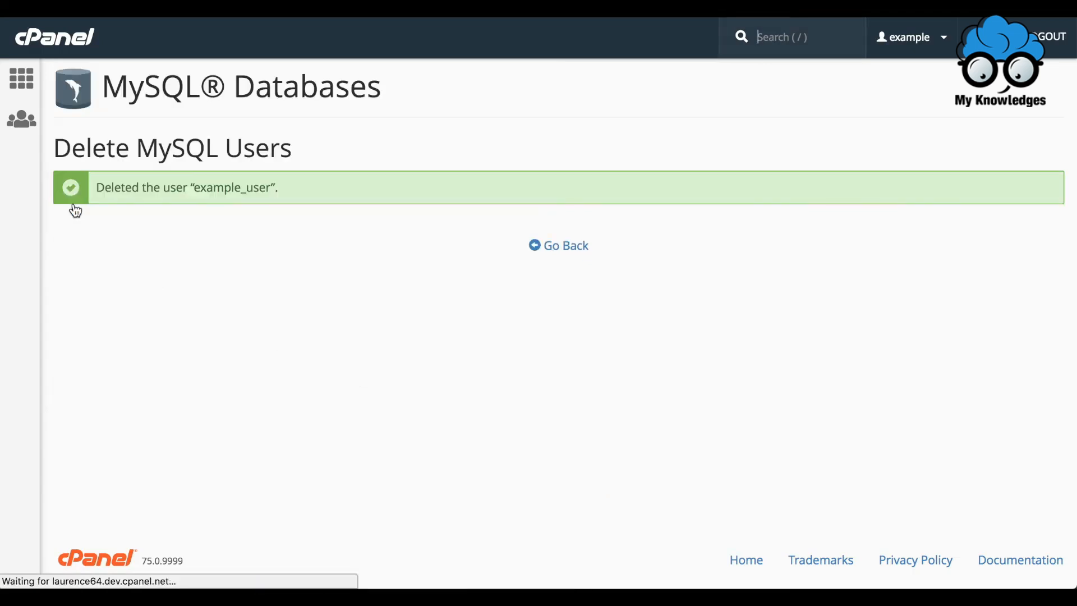
{"action": "left_click", "coordinate": [566, 250]}
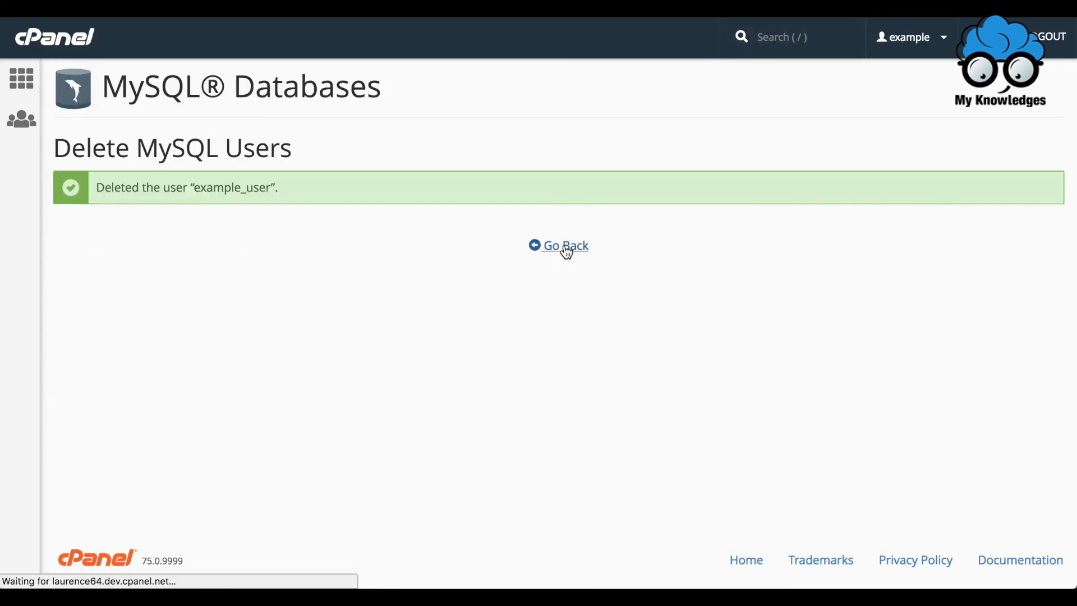
{"action": "scroll", "coordinate": [566, 252], "scroll_direction": "down", "scroll_amount": 15}
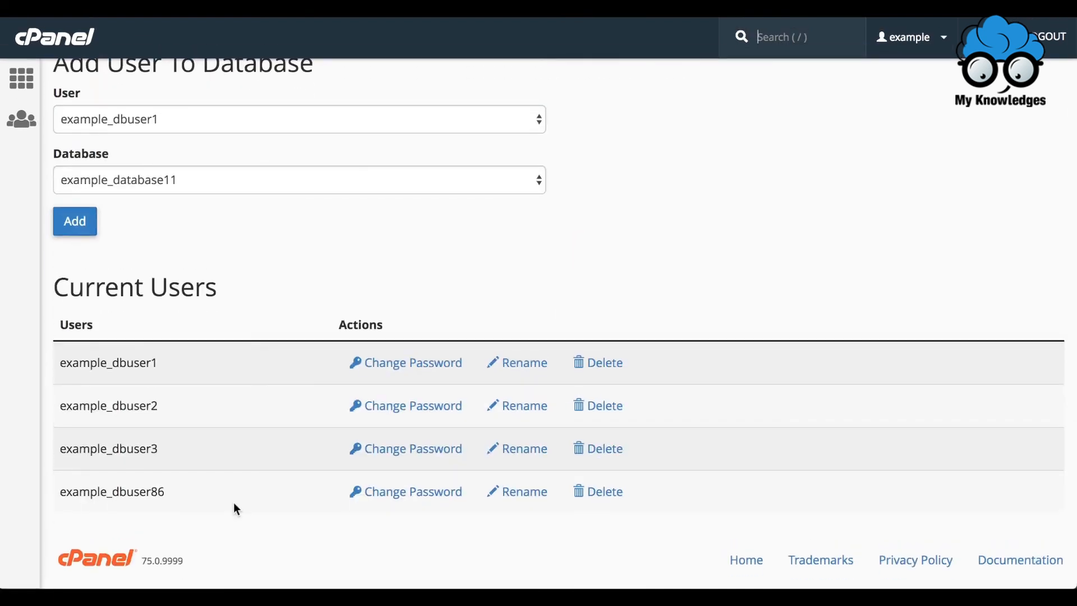
Return to the cPanel home page and open phpMyAdmin from the Databases section.
{"action": "left_click", "coordinate": [32, 76]}
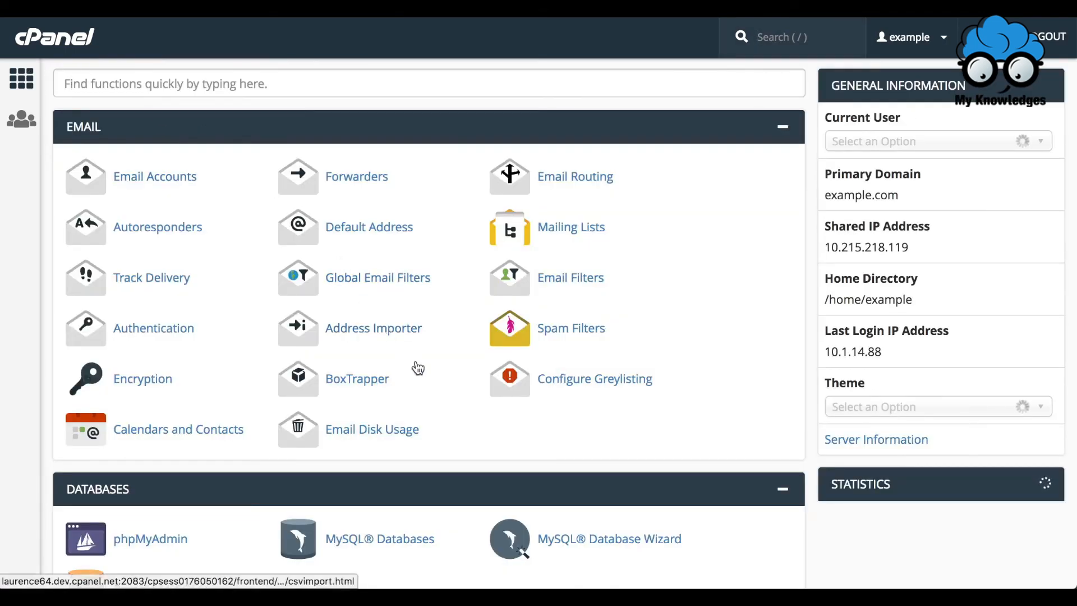
{"action": "scroll", "coordinate": [459, 398], "scroll_direction": "down", "scroll_amount": 3}
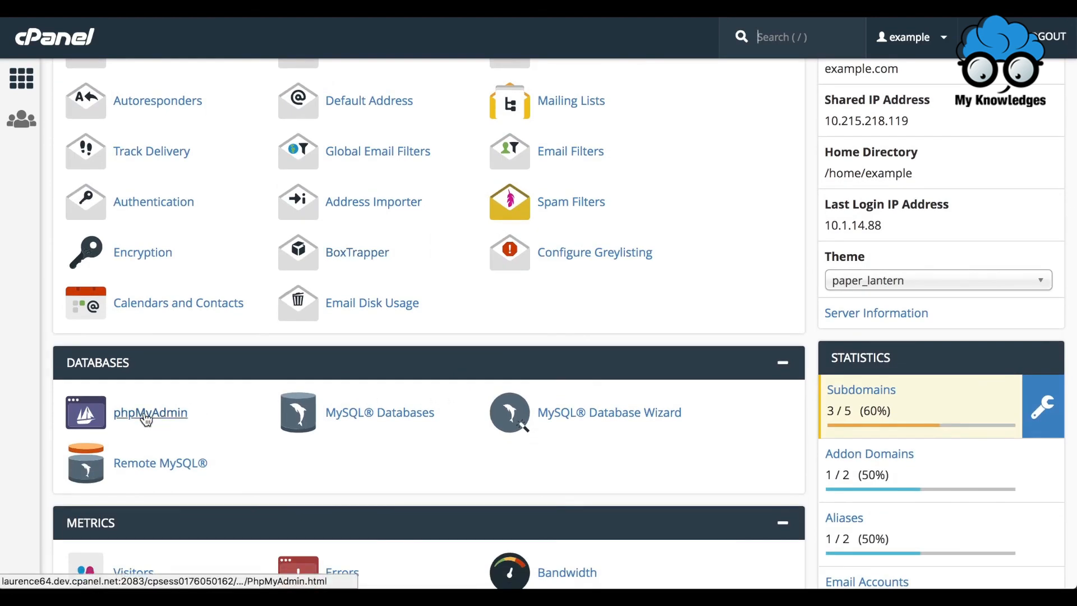
{"action": "left_click", "coordinate": [146, 416]}
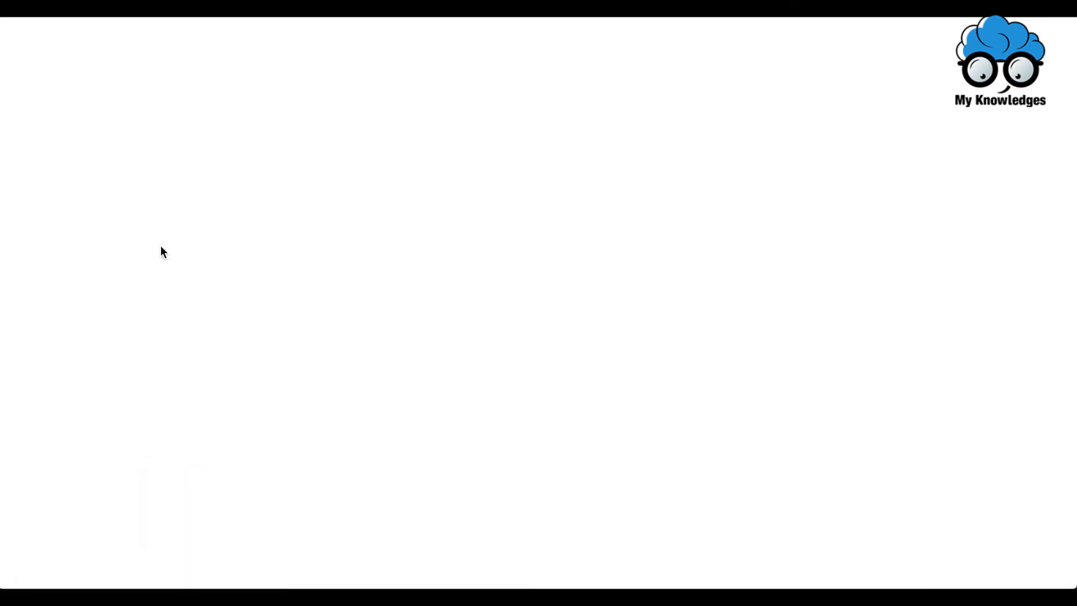